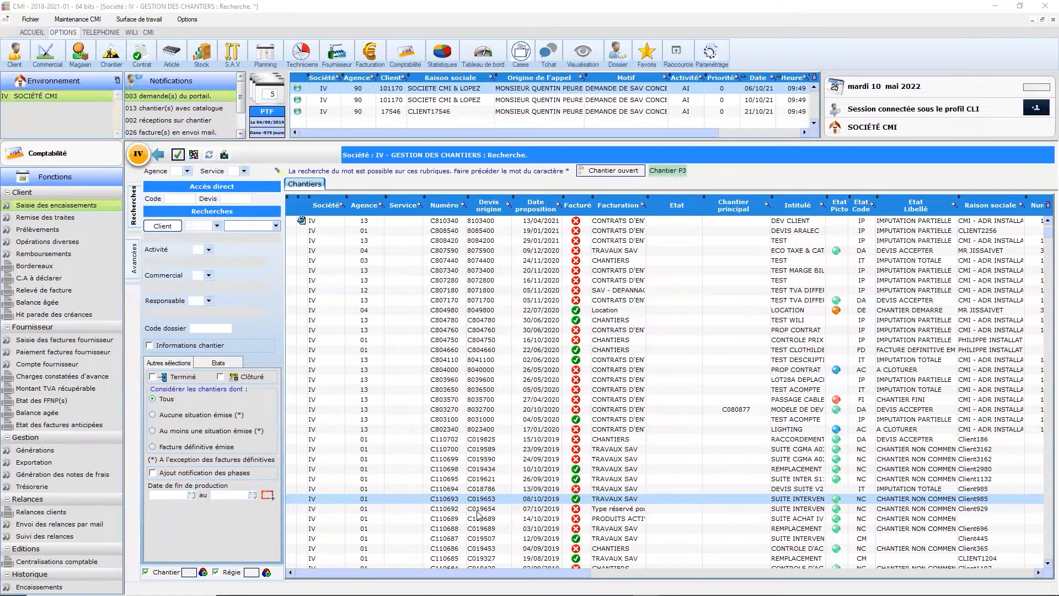
- Open the construction-site billing function and show the list of progress billings for the fully invoiced site
{"action": "left_click", "coordinate": [374, 60]}
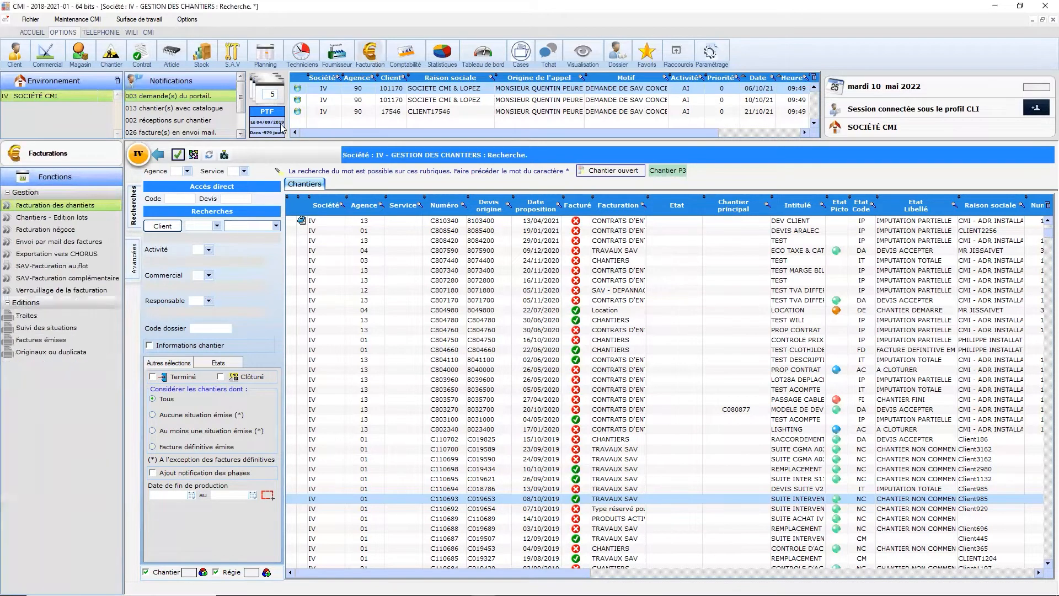
{"action": "left_click", "coordinate": [22, 210]}
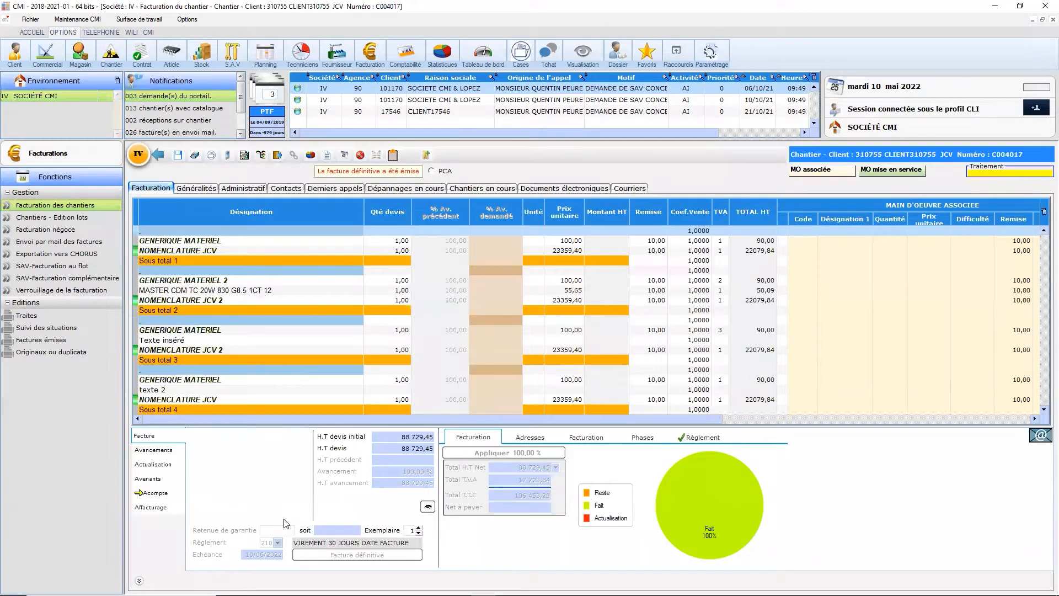
{"action": "left_click", "coordinate": [160, 450]}
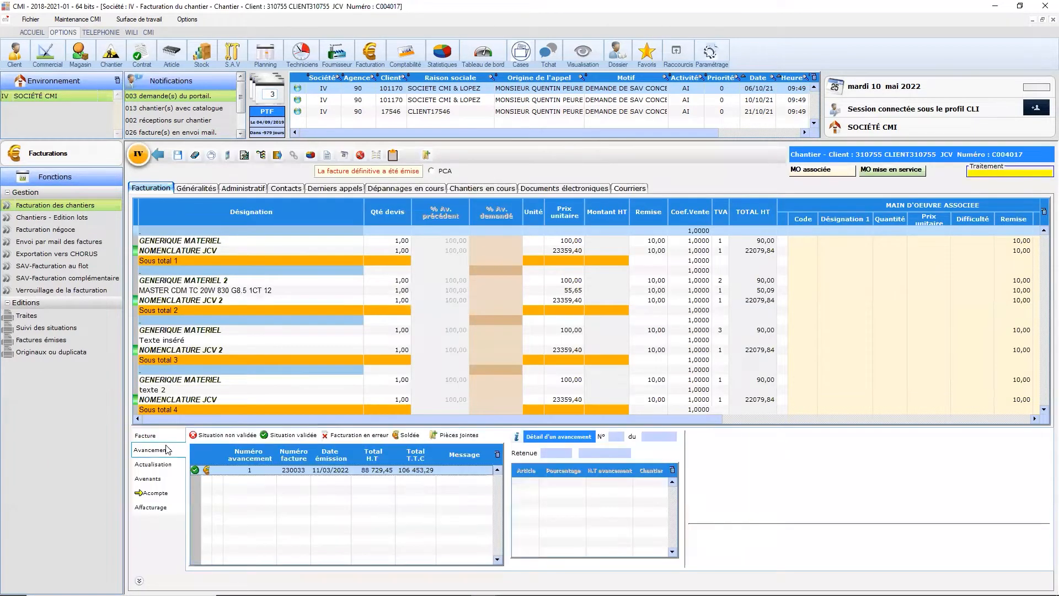
{"action": "left_click", "coordinate": [151, 437]}
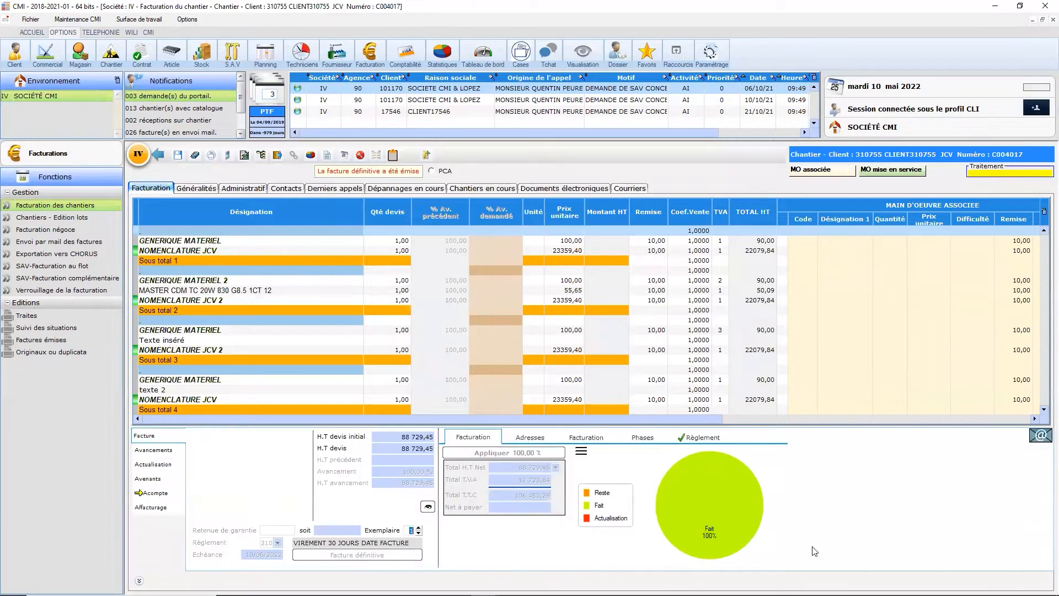
{"action": "left_click", "coordinate": [152, 451]}
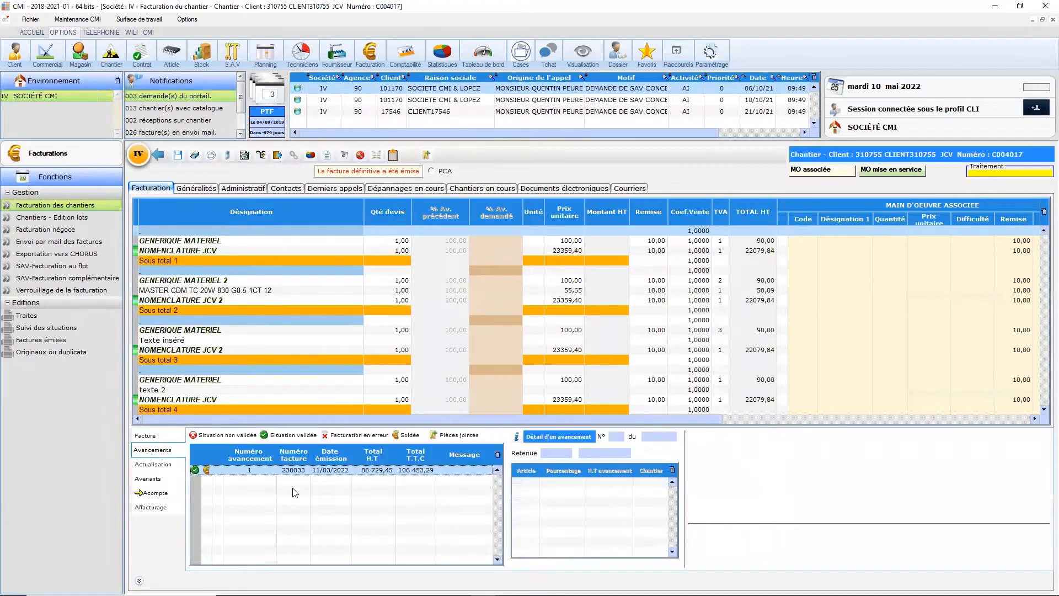
- Issue a credit note proposal for the total of the 11/03/2022 invoice, using 10/05/2022 as the billing date
{"action": "right_click", "coordinate": [330, 474]}
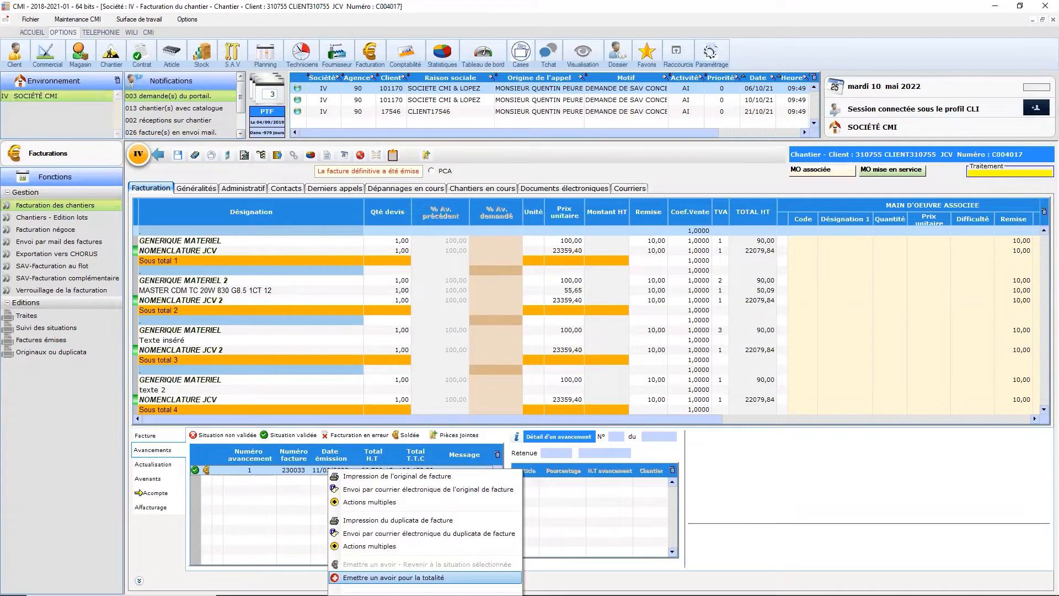
{"action": "left_click", "coordinate": [393, 577]}
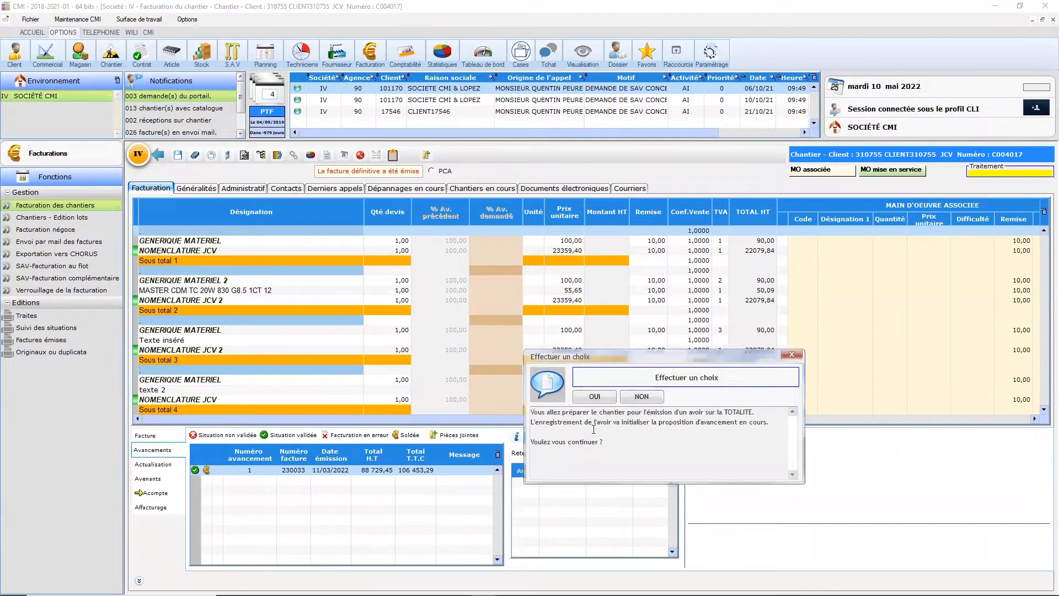
{"action": "left_click", "coordinate": [592, 396]}
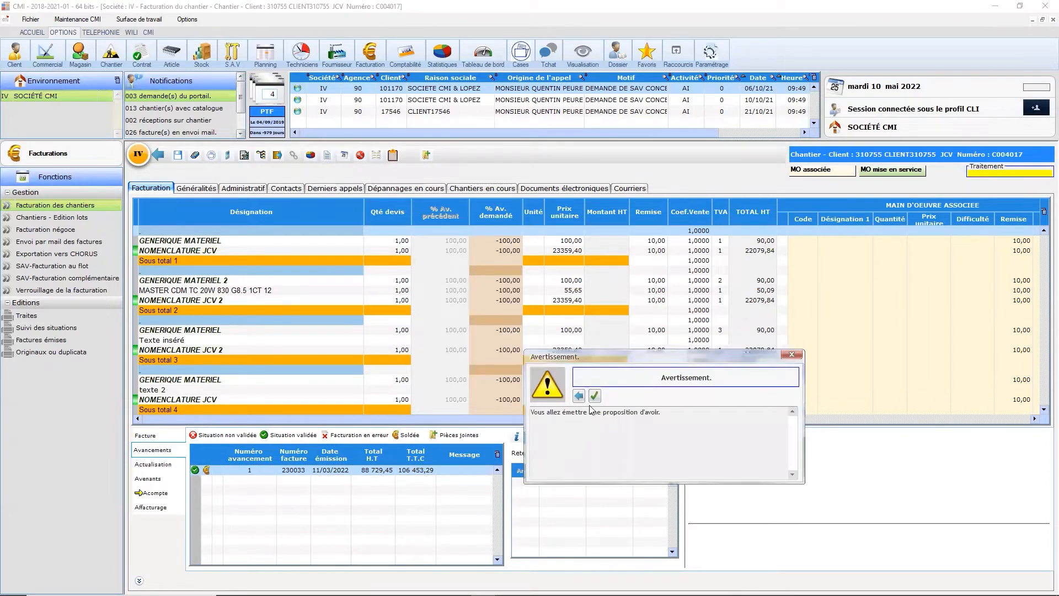
{"action": "left_click", "coordinate": [593, 395]}
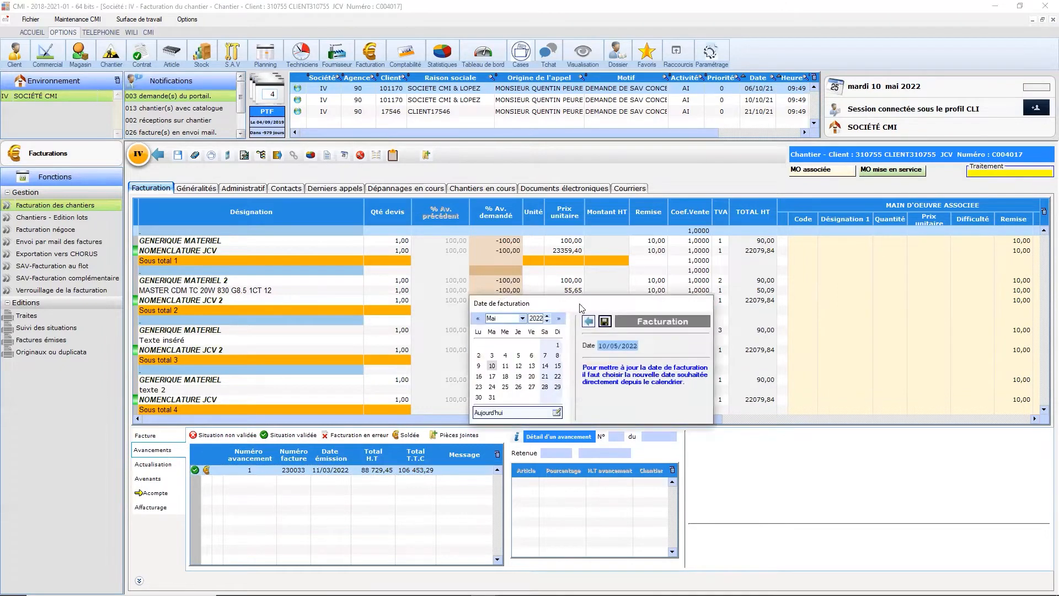
{"action": "left_click", "coordinate": [603, 322]}
{"action": "left_click", "coordinate": [600, 398]}
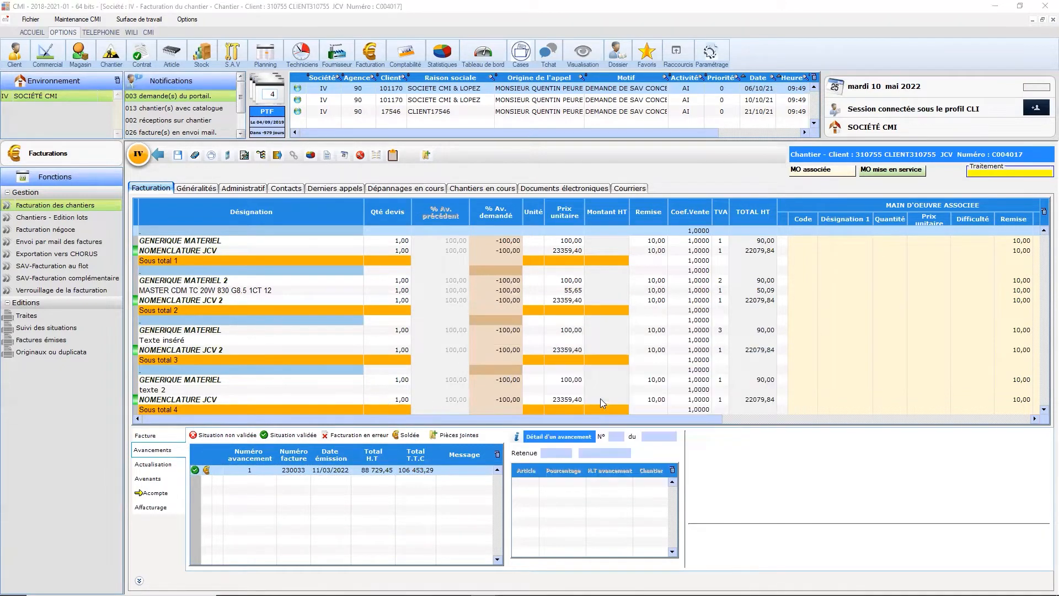
{"action": "left_click", "coordinate": [579, 396]}
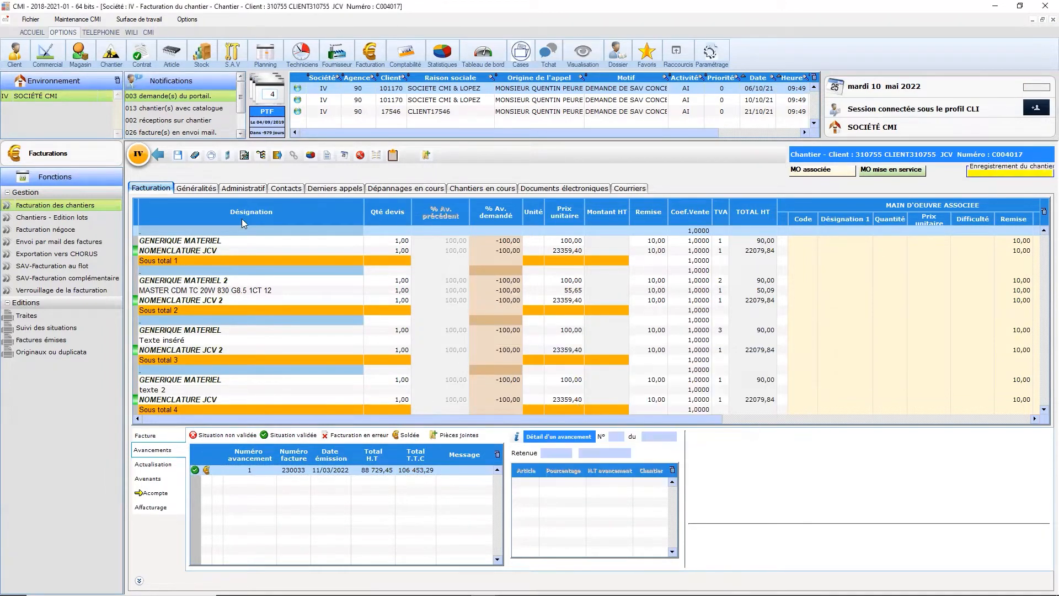
- Set the site's credit note reason code to 02 PROBLEME COMMERCIAL and return to the billing details
{"action": "left_click", "coordinate": [495, 320]}
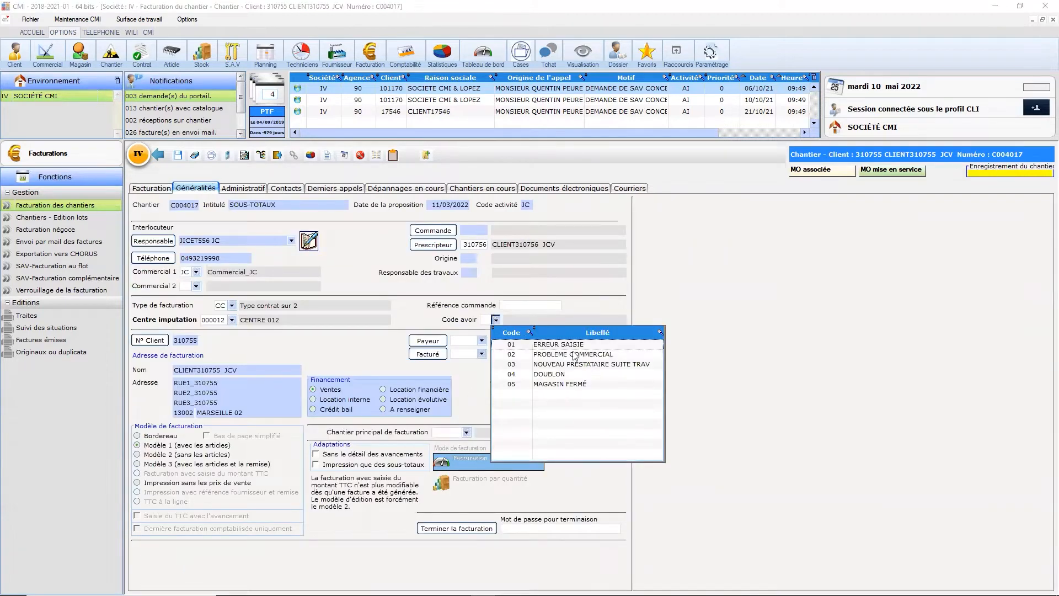
{"action": "left_click", "coordinate": [552, 356]}
{"action": "left_click", "coordinate": [151, 188]}
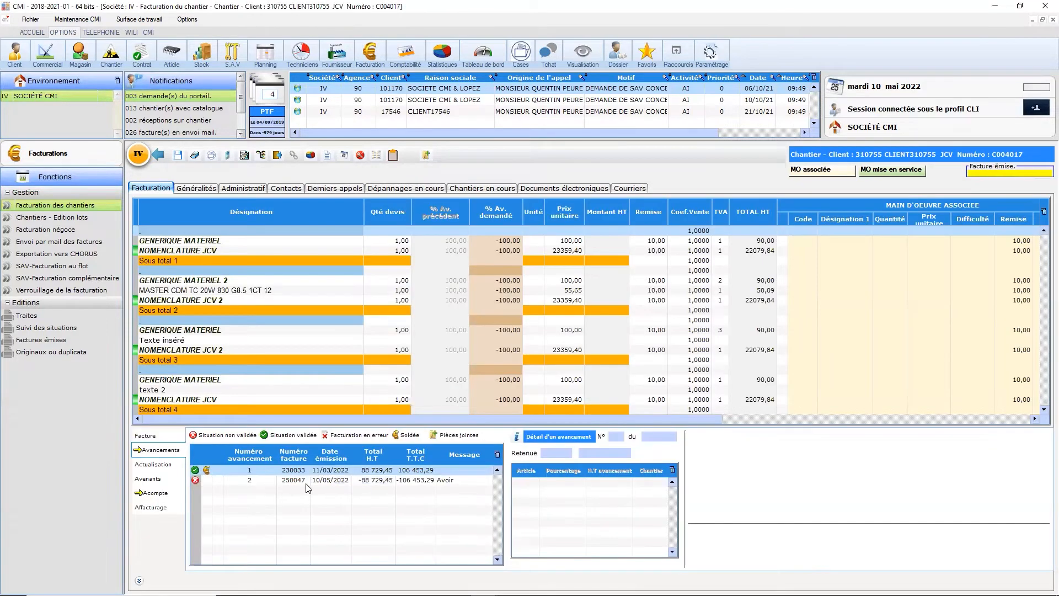
- Accept the credit note proposal with preview, without printing it
{"action": "right_click", "coordinate": [310, 480]}
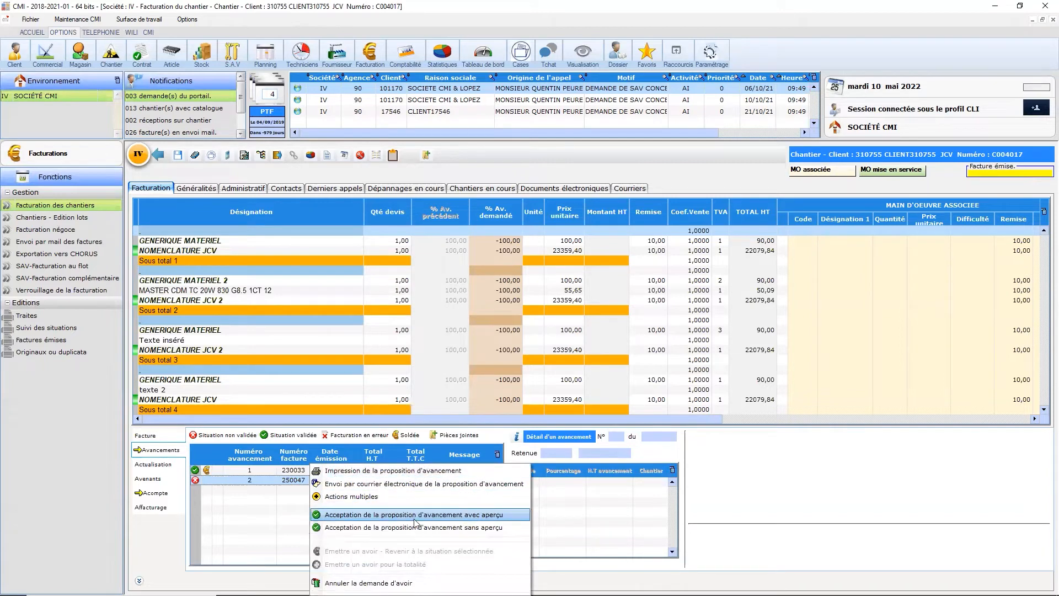
{"action": "left_click", "coordinate": [409, 516]}
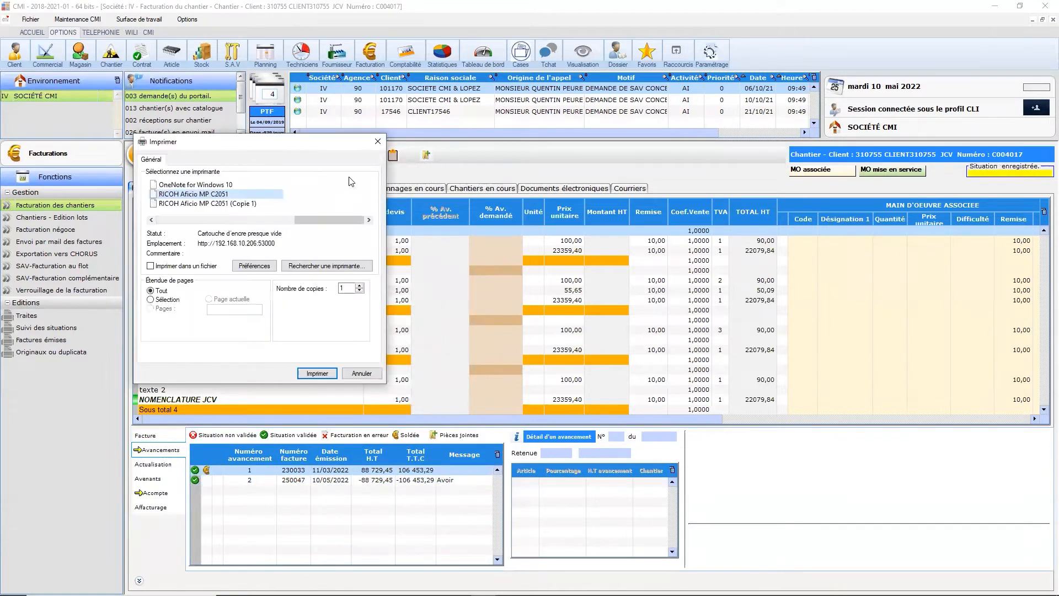
{"action": "left_click", "coordinate": [363, 375]}
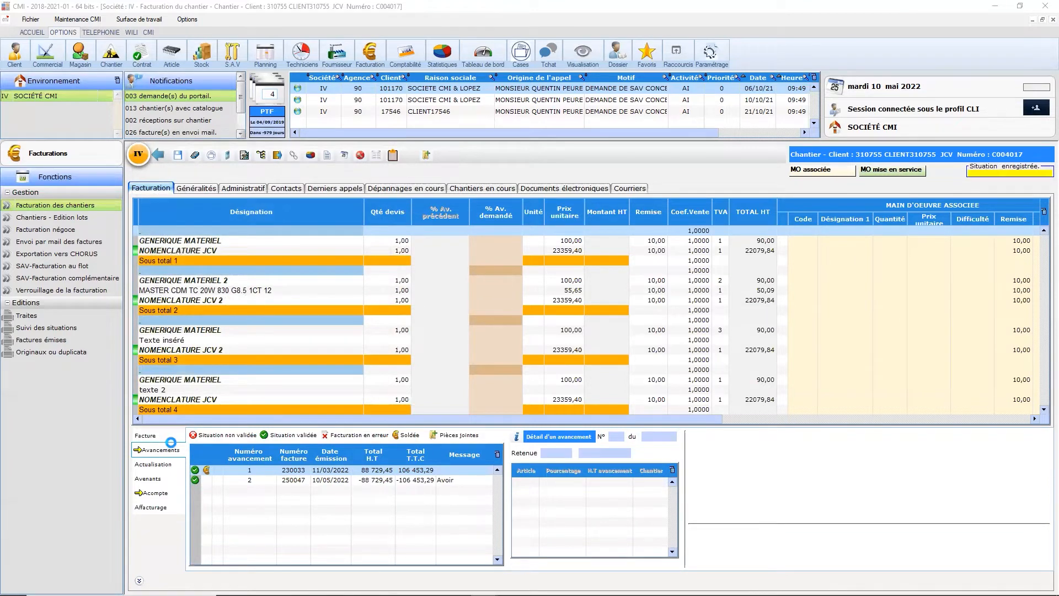
- View the accepted credit note as a document, examine the totals on its last page and close it
{"action": "right_click", "coordinate": [264, 480]}
{"action": "left_click", "coordinate": [329, 503]}
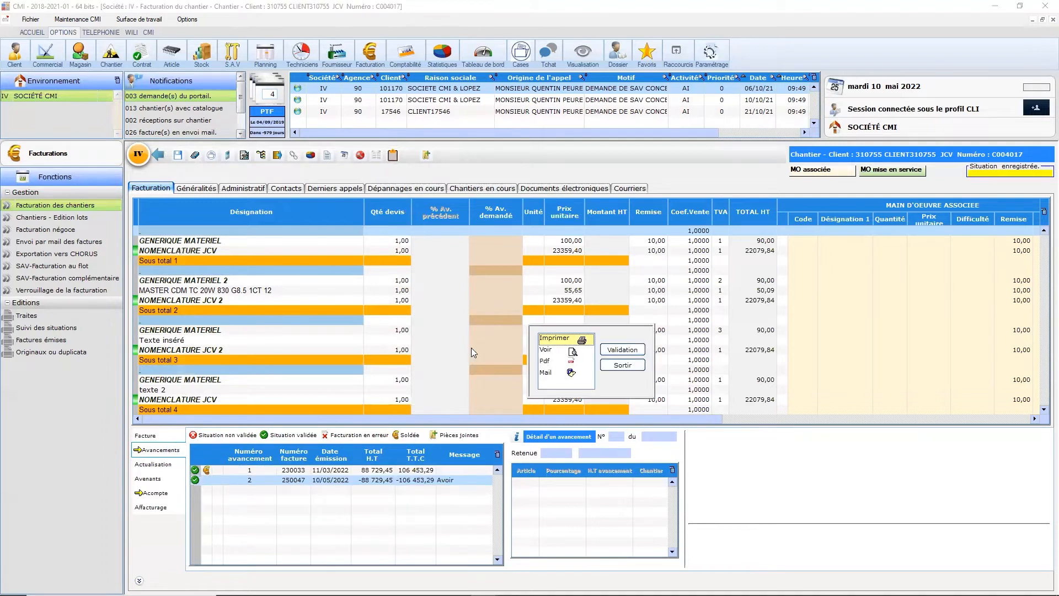
{"action": "left_click", "coordinate": [574, 352]}
{"action": "left_click", "coordinate": [639, 351]}
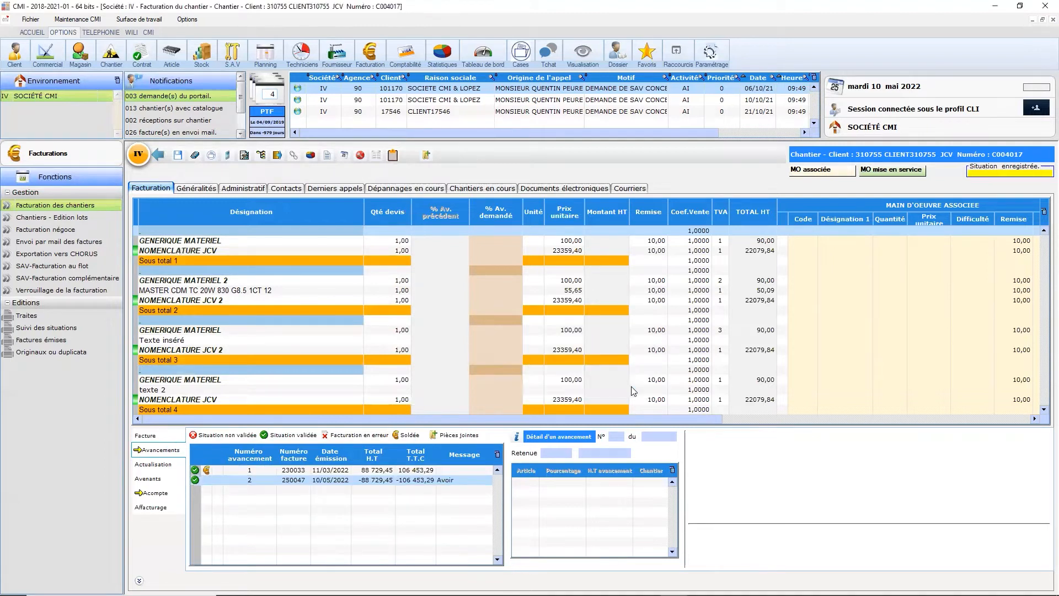
{"action": "scroll", "coordinate": [531, 373], "scroll_direction": "down", "scroll_amount": 5}
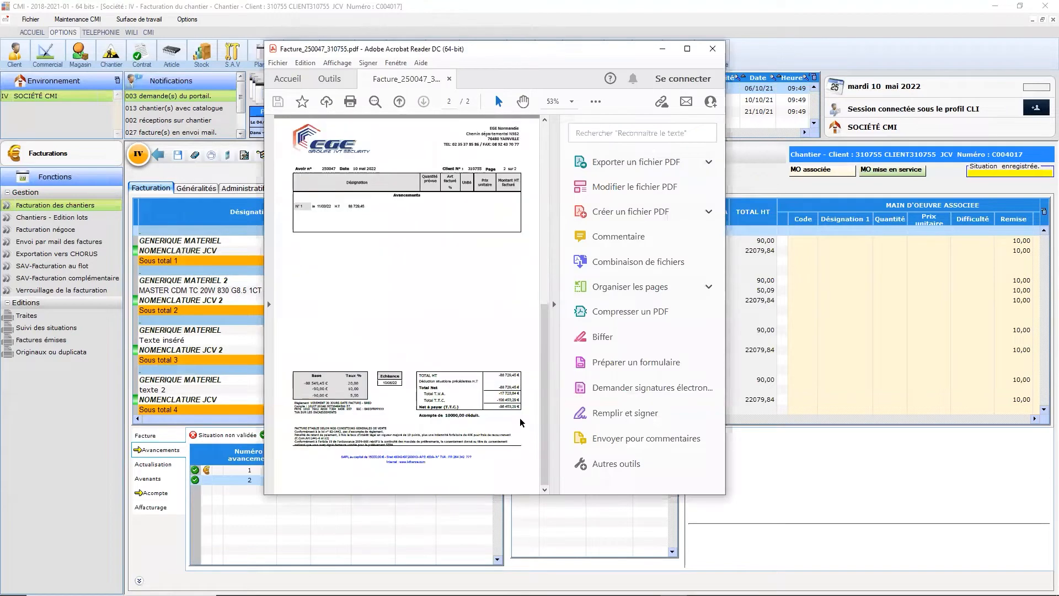
{"action": "scroll", "coordinate": [393, 359], "scroll_direction": "up", "scroll_amount": 2, "text": "ctrl"}
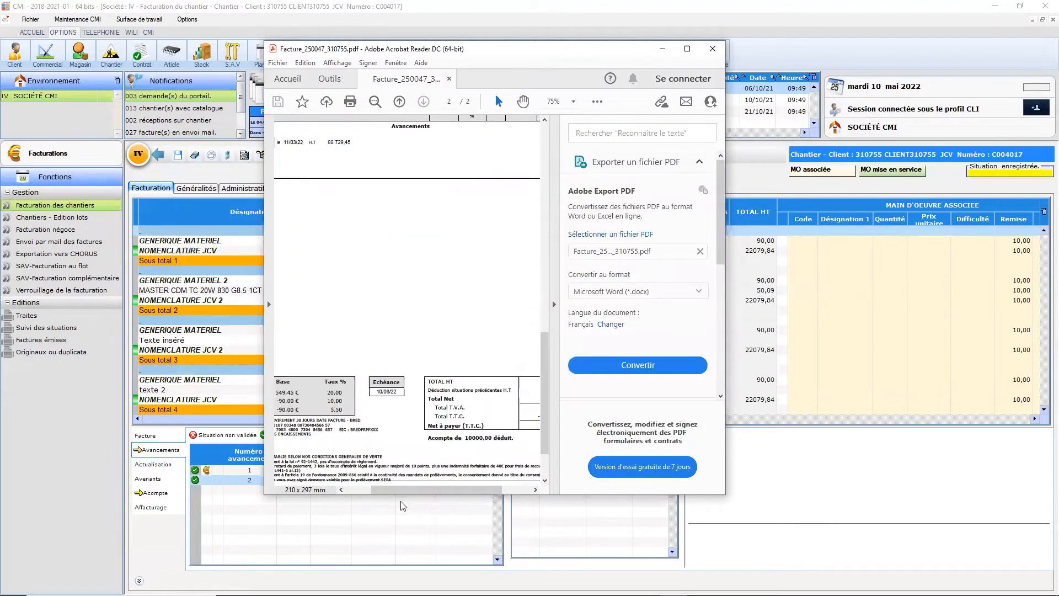
{"action": "left_click_drag", "start_coordinate": [414, 490], "coordinate": [442, 489]}
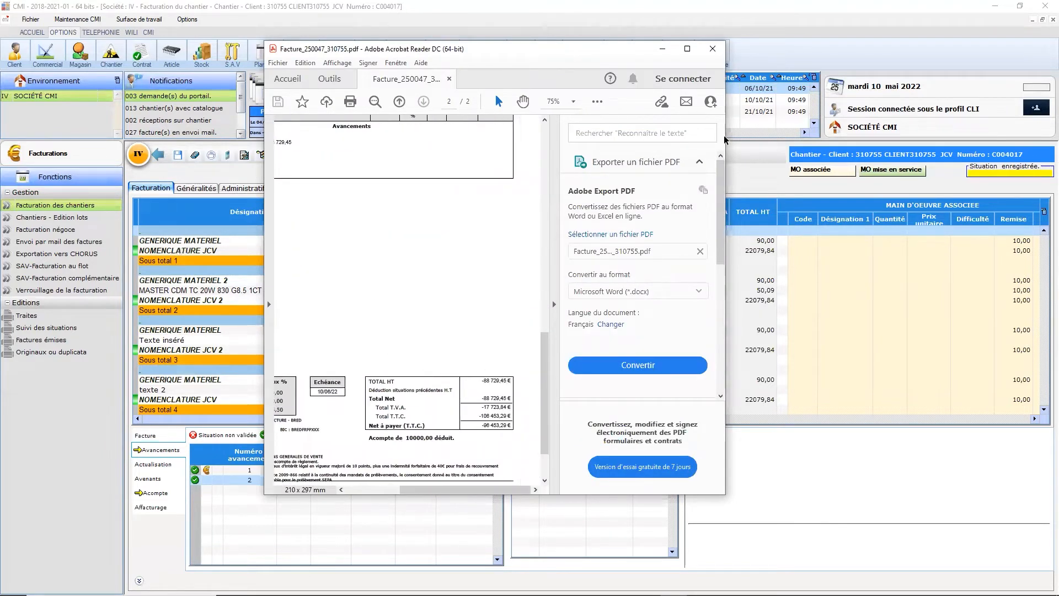
{"action": "left_click", "coordinate": [712, 49]}
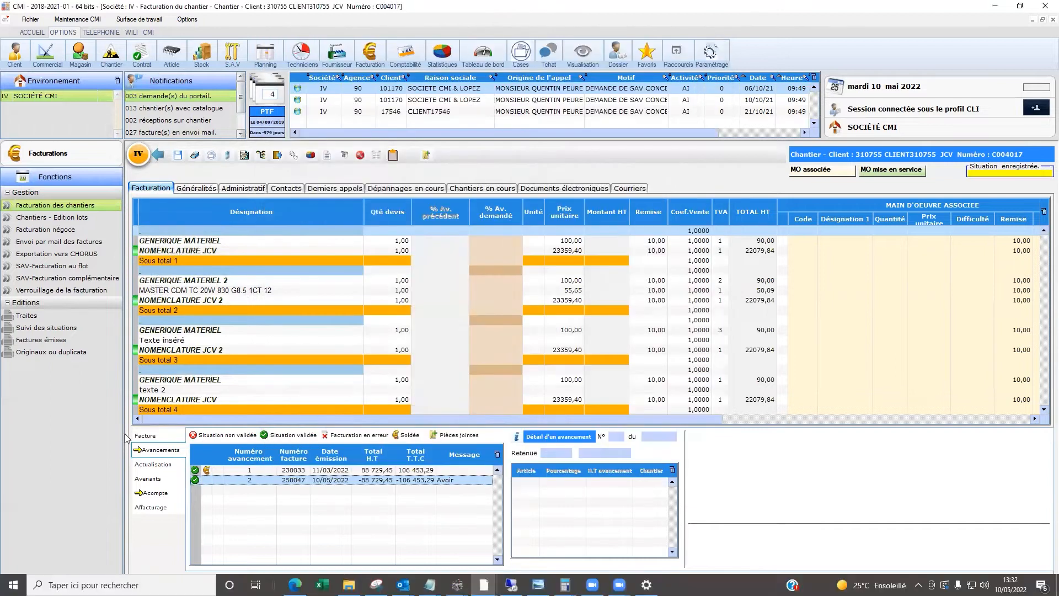
- Apply a 50 % progress rate to all billing lines of the site
{"action": "left_click", "coordinate": [144, 438]}
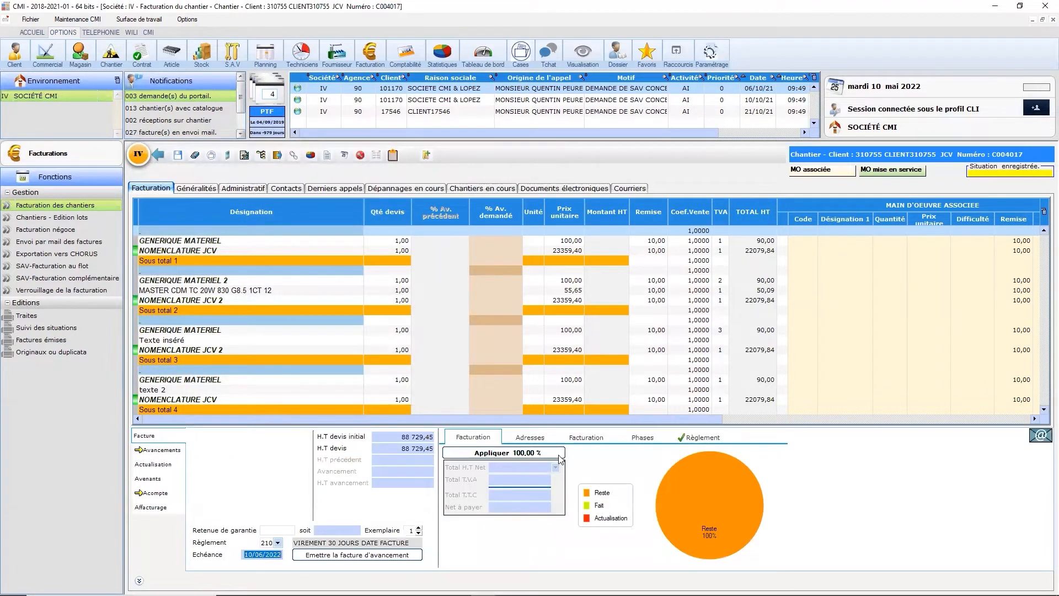
{"action": "left_click", "coordinate": [516, 454]}
{"action": "type", "text": "50"}
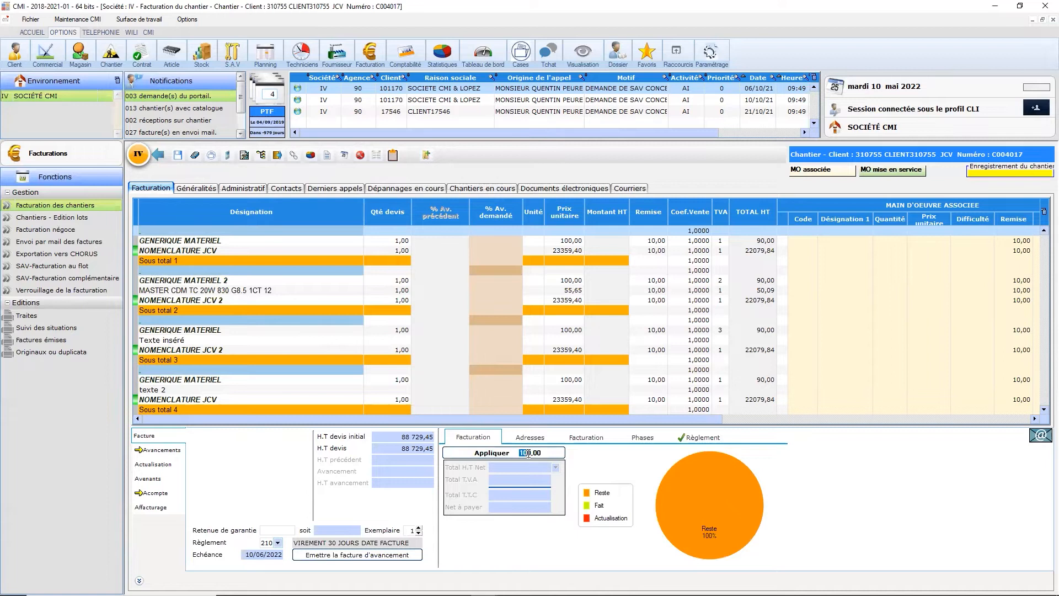
{"action": "mouse_move", "coordinate": [675, 477]}
{"action": "key", "text": "Return"}
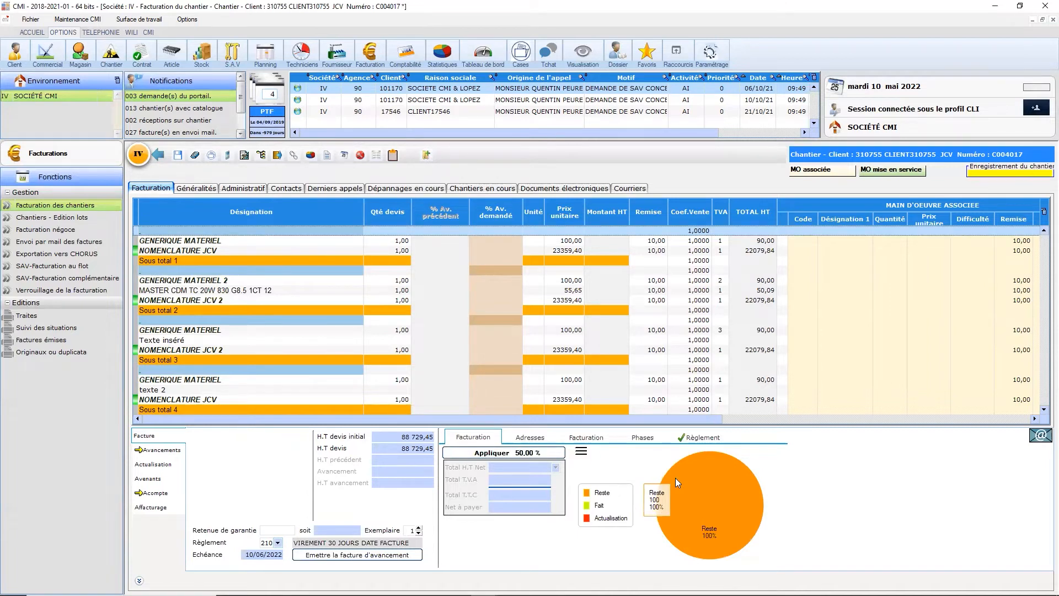
{"action": "left_click", "coordinate": [500, 453]}
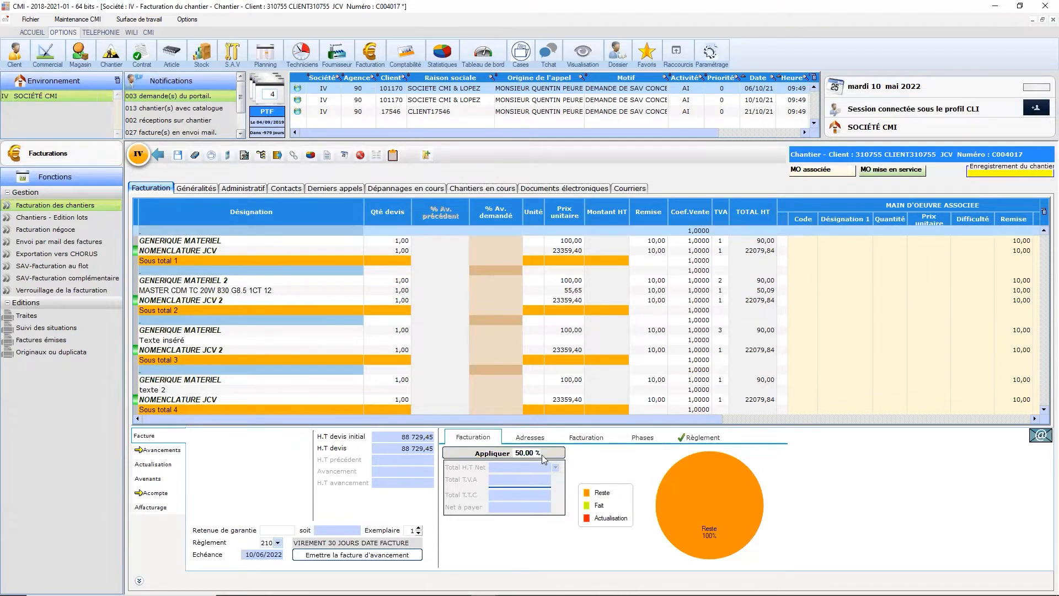
{"action": "left_click", "coordinate": [595, 396]}
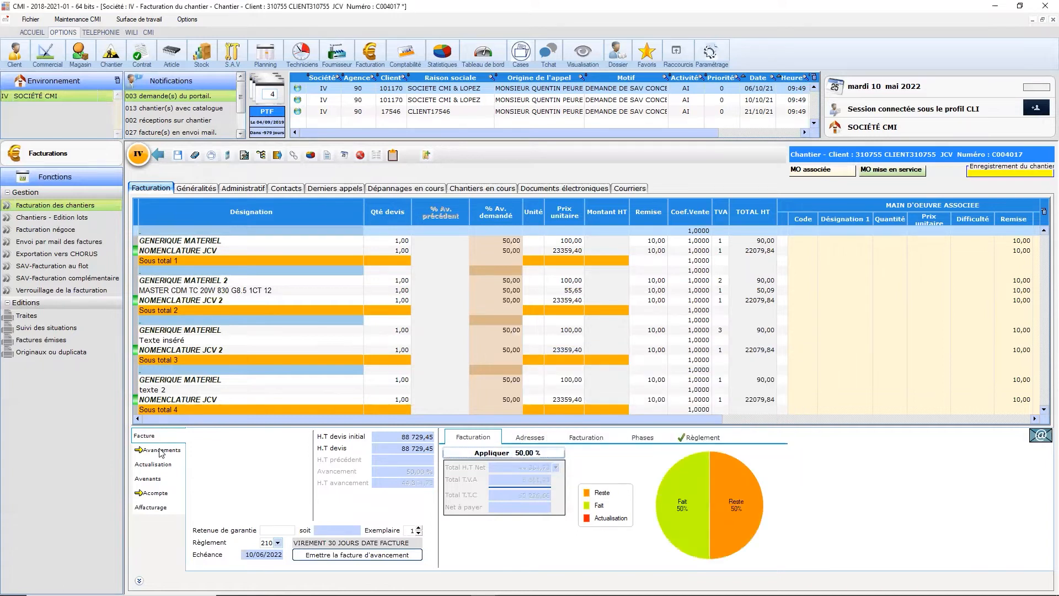
- Issue the progress invoice proposal with billing date 10/05/2022 and show it in the list of progress billings
{"action": "left_click", "coordinate": [172, 451]}
{"action": "left_click", "coordinate": [160, 436]}
{"action": "left_click", "coordinate": [345, 555]}
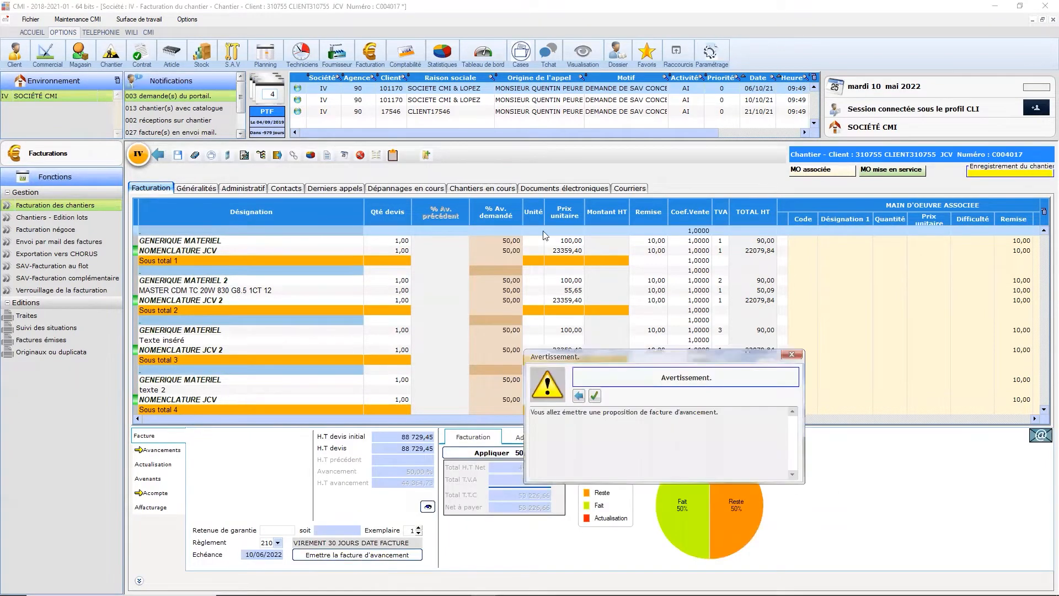
{"action": "left_click", "coordinate": [595, 396]}
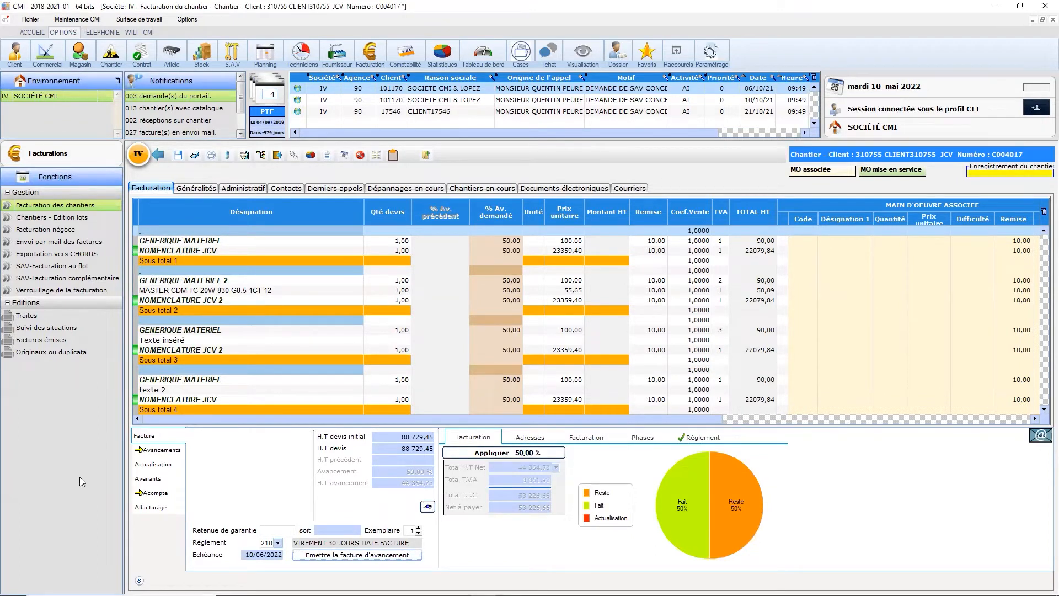
{"action": "left_click", "coordinate": [604, 323]}
{"action": "left_click", "coordinate": [583, 402]}
{"action": "left_click", "coordinate": [160, 450]}
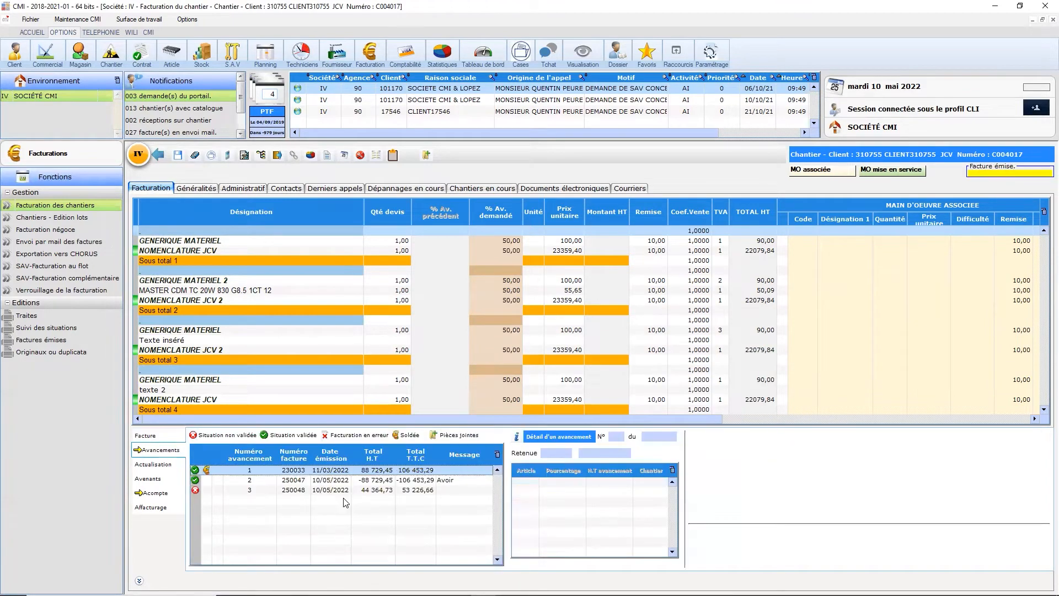
- Accept the new progress invoice proposal without preview, cancelling its printing
{"action": "right_click", "coordinate": [375, 490]}
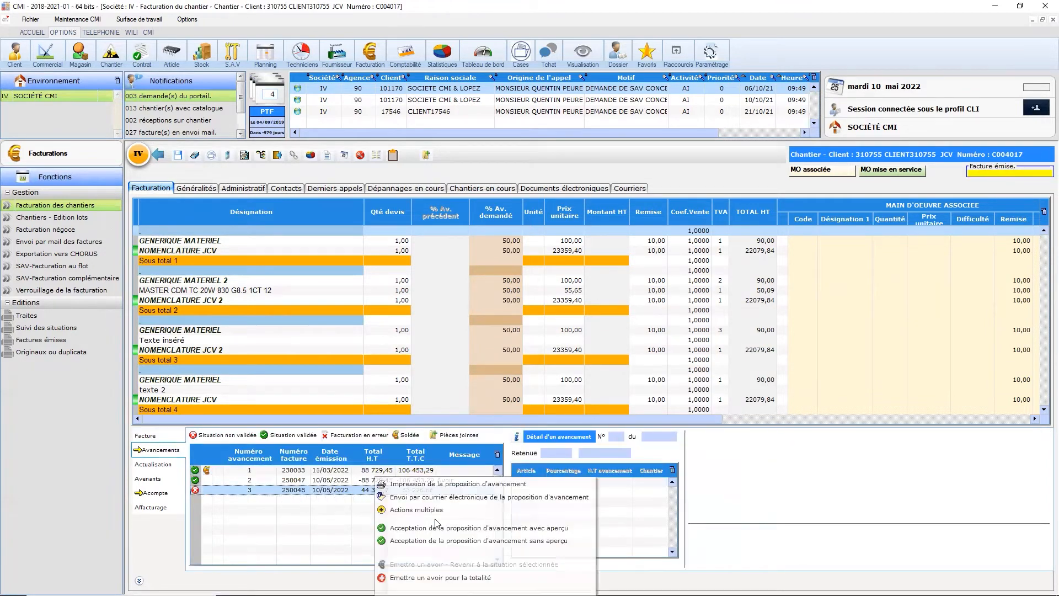
{"action": "left_click", "coordinate": [519, 541]}
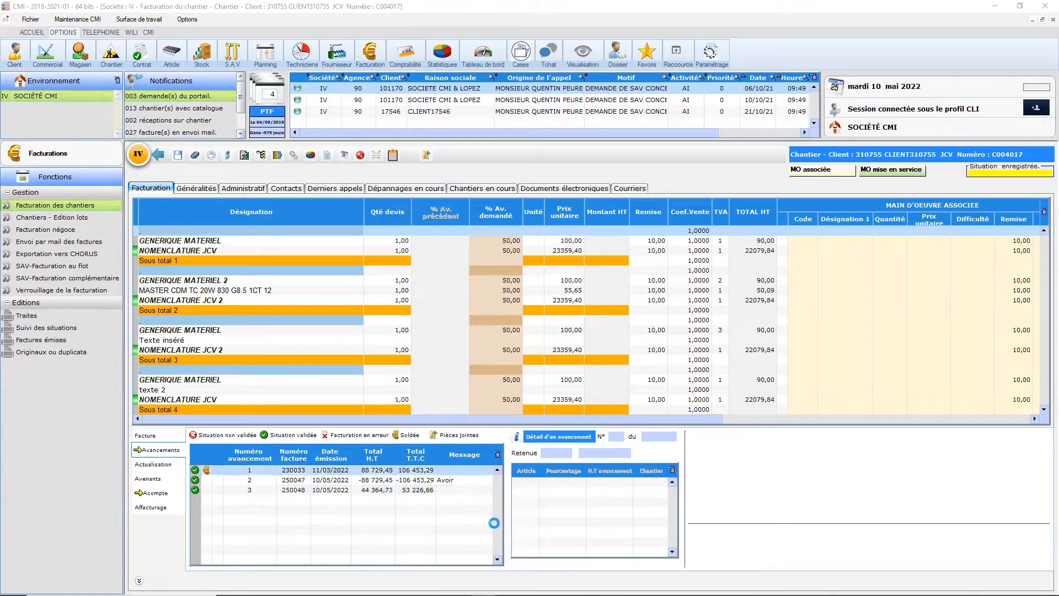
{"action": "left_click", "coordinate": [359, 370]}
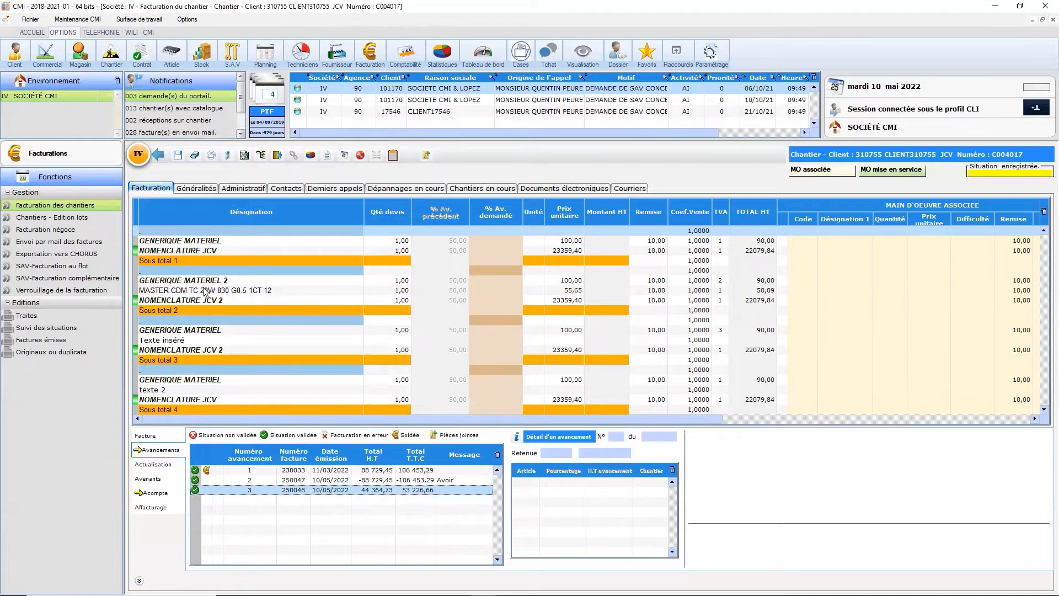
{"action": "left_click", "coordinate": [219, 343]}
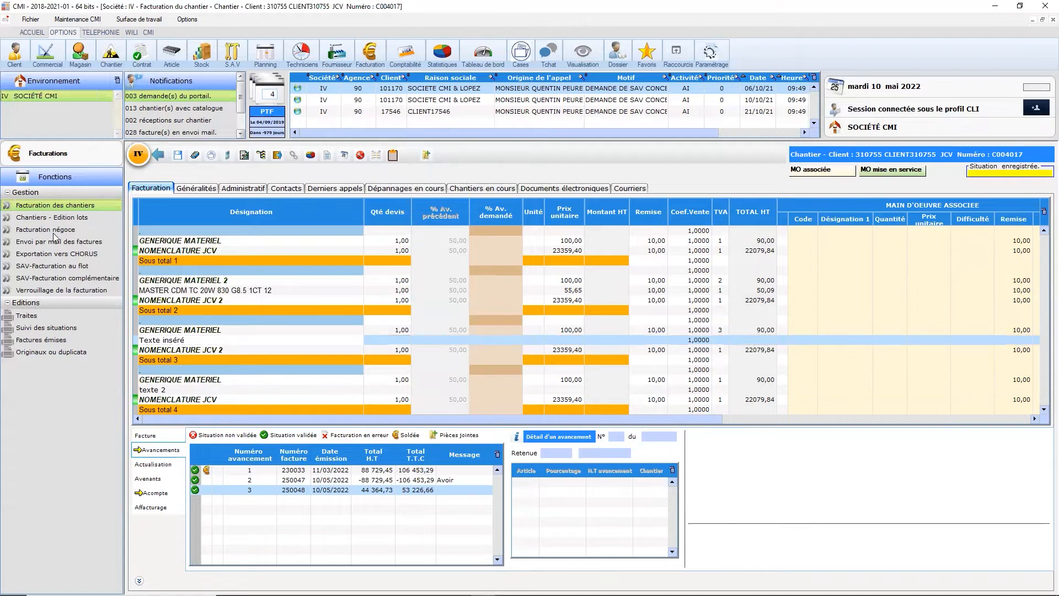
{"action": "left_click", "coordinate": [565, 289]}
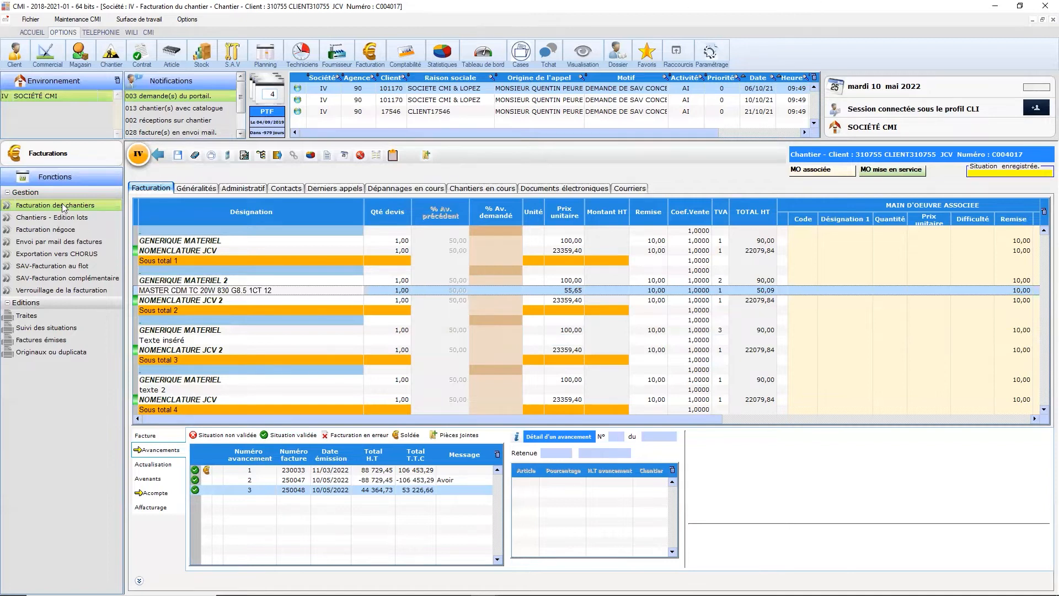
- Start a trade invoice (Facturation négoce) for the site's client and set its credit code to 02 PROBLEME COMMERCIAL
{"action": "left_click", "coordinate": [58, 230]}
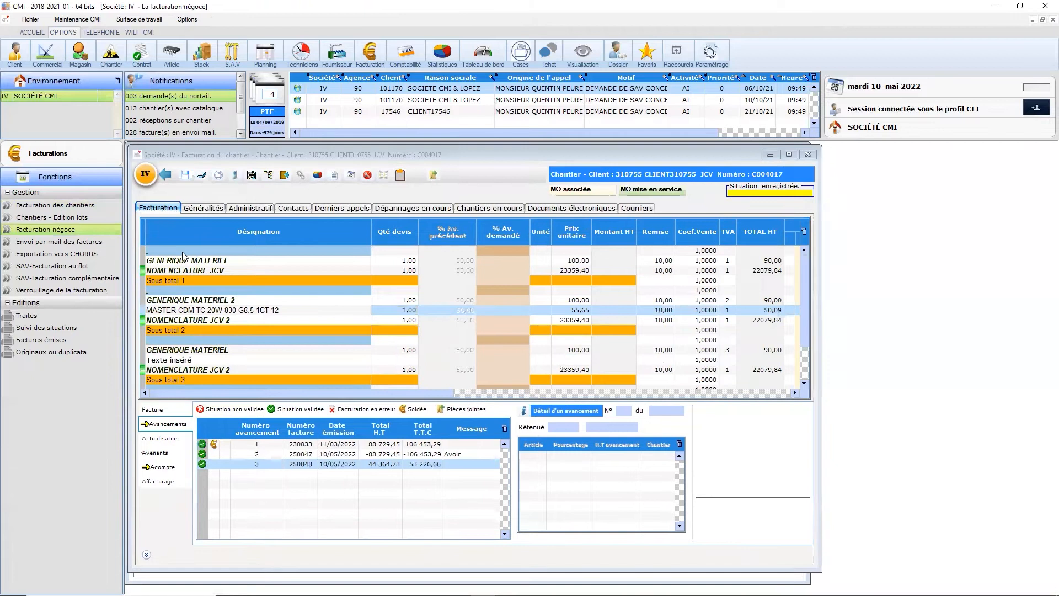
{"action": "type", "text": "3107"}
{"action": "key", "text": "Return"}
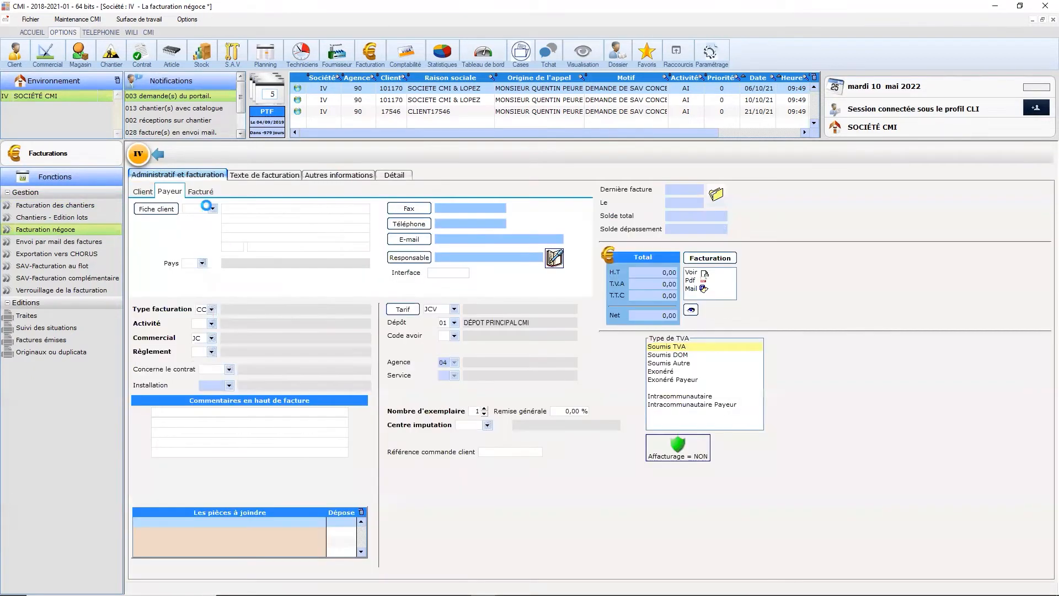
{"action": "left_click", "coordinate": [454, 336]}
{"action": "left_click", "coordinate": [489, 371]}
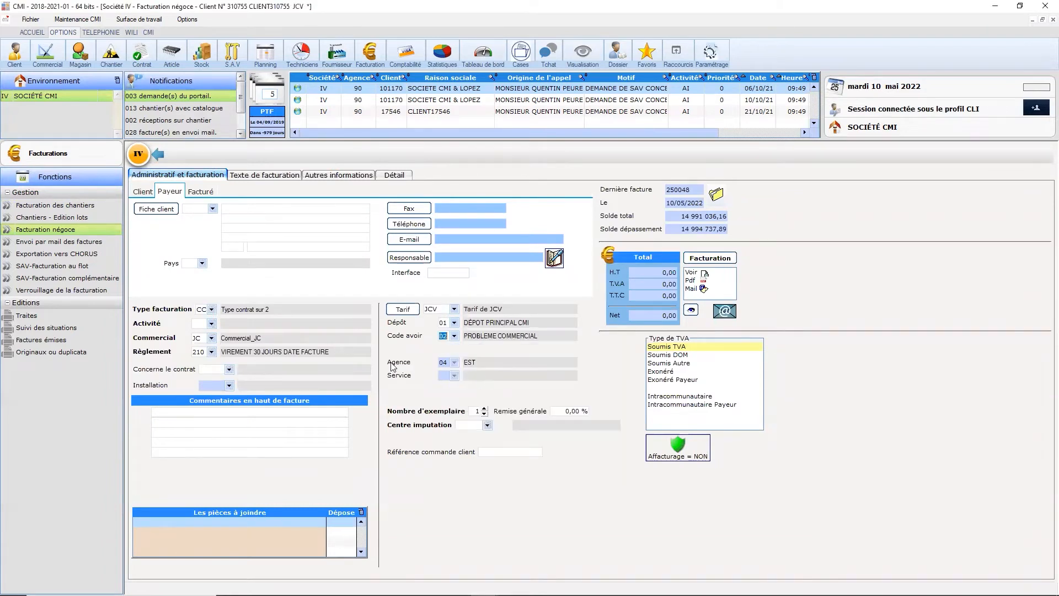
- Choose the activity and the imputation centre for the trade credit note
{"action": "left_click", "coordinate": [211, 323]}
{"action": "left_click", "coordinate": [246, 378]}
{"action": "left_click", "coordinate": [488, 425]}
{"action": "left_click", "coordinate": [510, 453]}
- Create a non-referenced article line (NR) in the credit note's detail with family 99 ARTICLE DU CATALOGUE and quantity -1
{"action": "left_click", "coordinate": [395, 174]}
{"action": "type", "text": "NR"}
{"action": "key", "text": "Tab"}
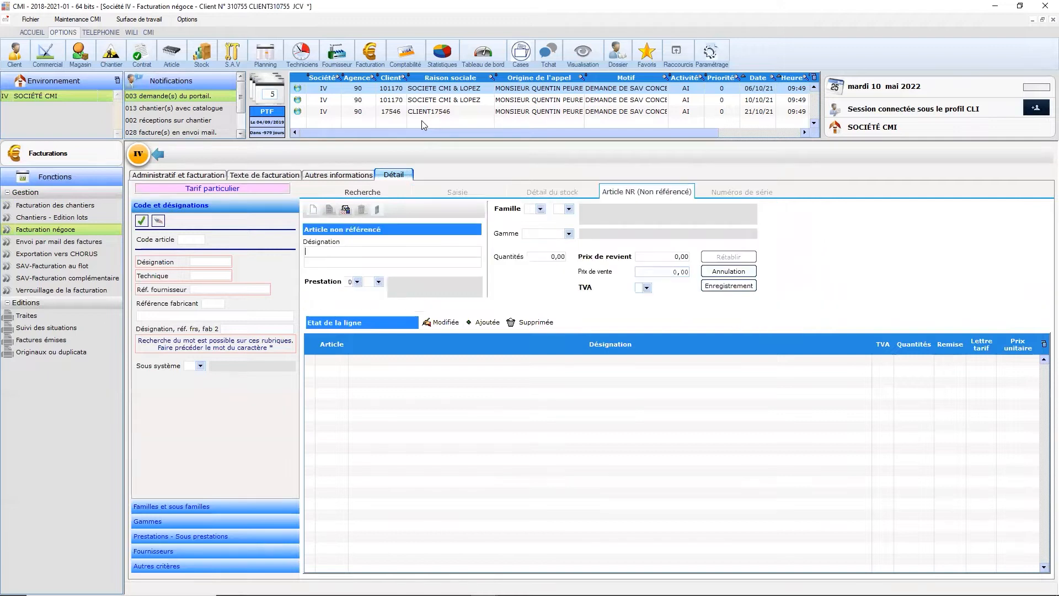
{"action": "left_click", "coordinate": [541, 208]}
{"action": "left_click", "coordinate": [550, 248]}
{"action": "left_click", "coordinate": [561, 256]}
{"action": "type", "text": "-1"}
{"action": "key", "text": "Tab"}
{"action": "key", "text": "Tab"}
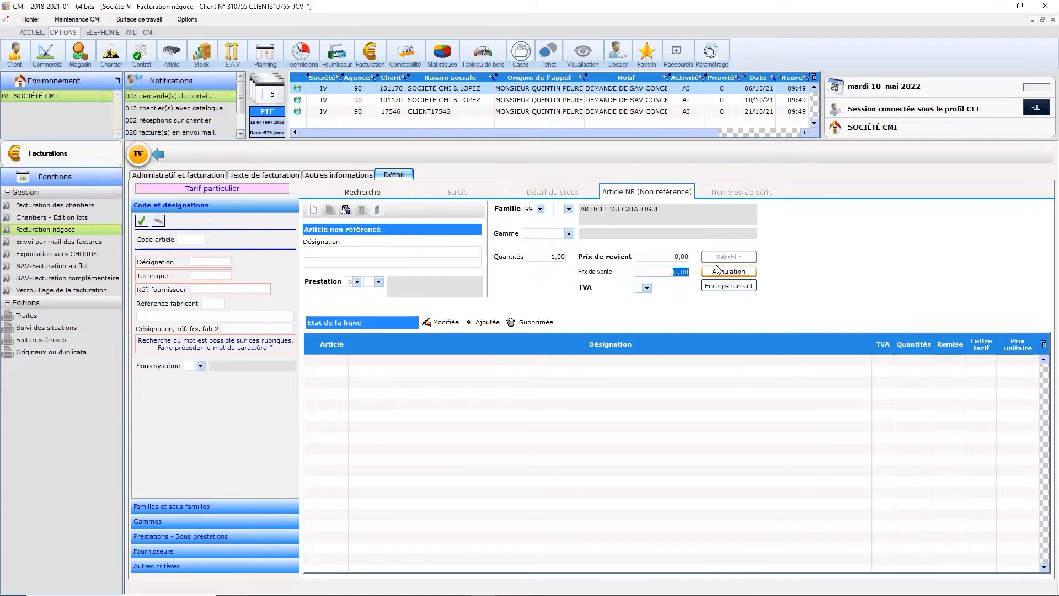
- Give the line the designation test, a selling and cost price of 55,65 and VAT code 2, and save it
{"action": "type", "text": "55,65"}
{"action": "key", "text": "shift+Tab"}
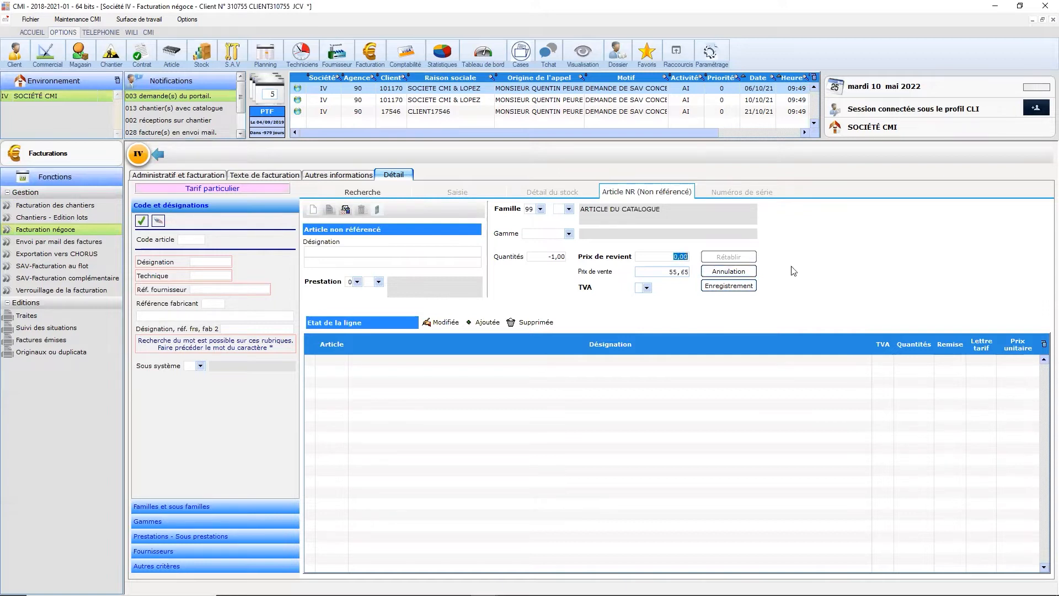
{"action": "type", "text": "55,65"}
{"action": "left_click", "coordinate": [647, 287]}
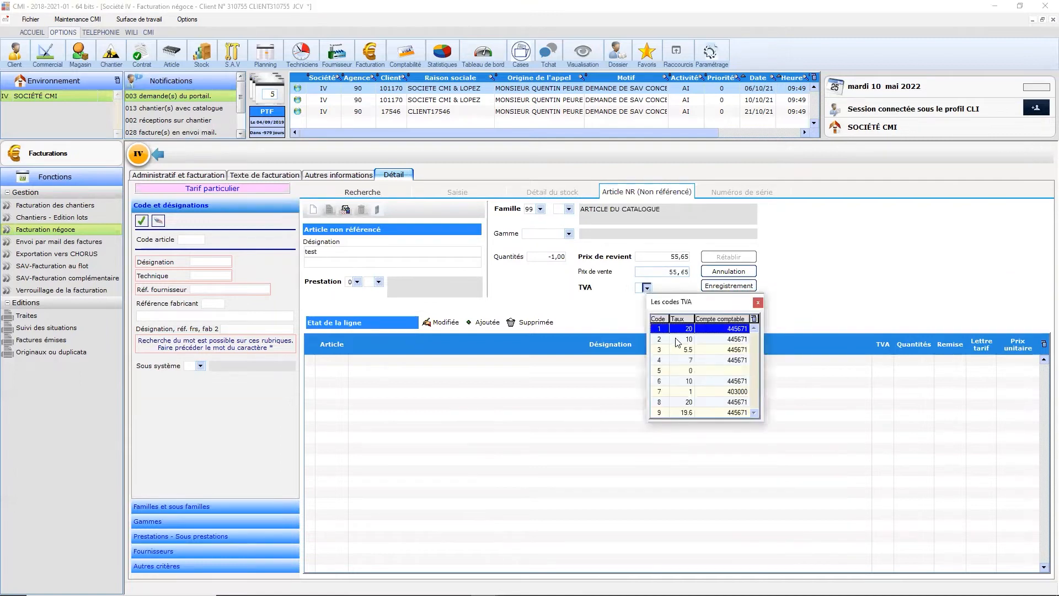
{"action": "left_click", "coordinate": [676, 339]}
{"action": "left_click", "coordinate": [717, 286]}
- Issue the trade credit note with billing date 10/05/2022 and confirm it
{"action": "left_click", "coordinate": [794, 289]}
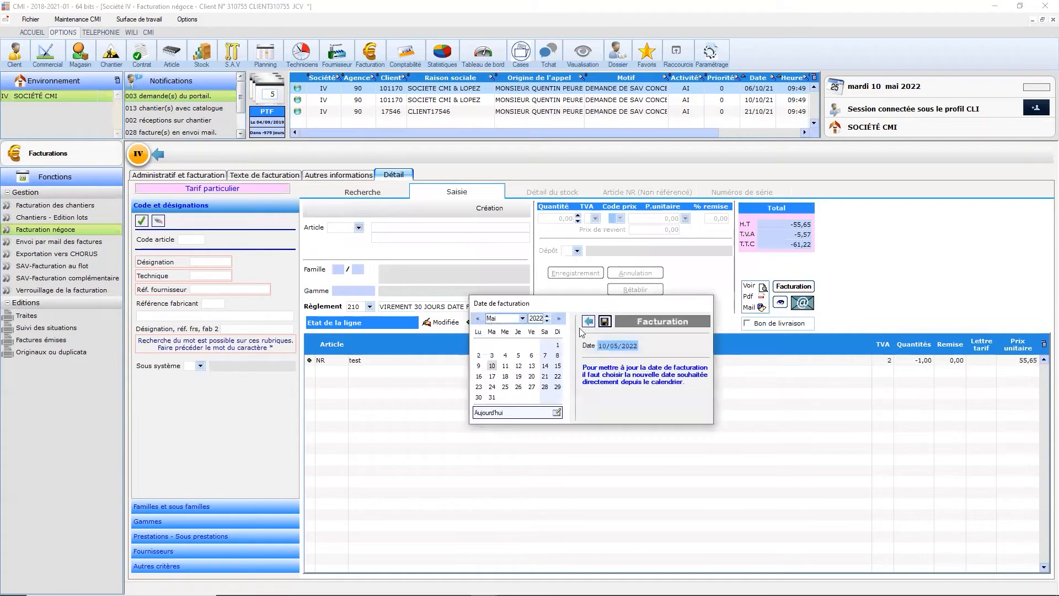
{"action": "left_click", "coordinate": [605, 321]}
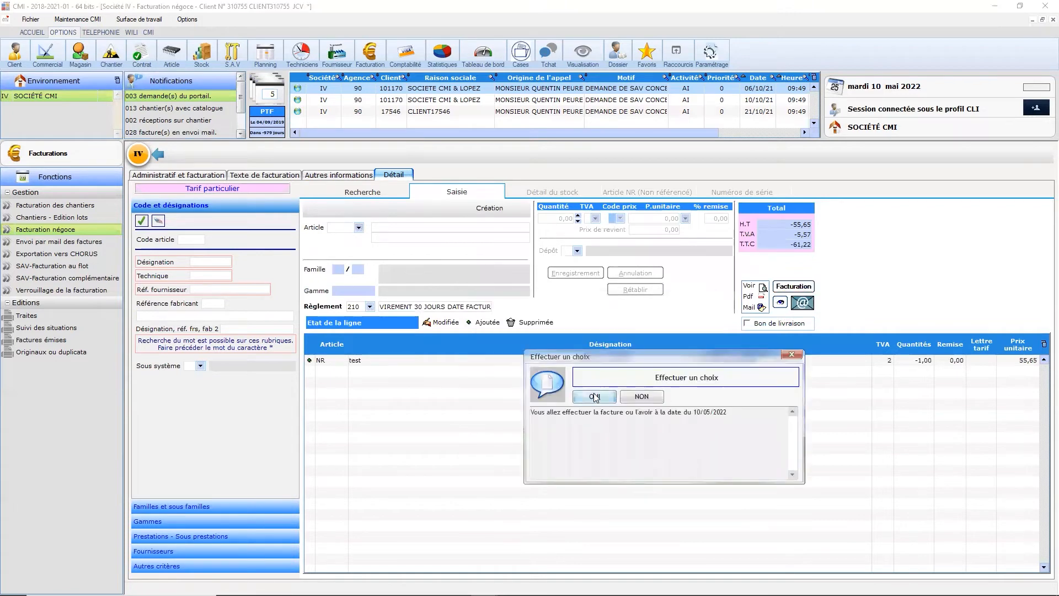
{"action": "left_click", "coordinate": [610, 395]}
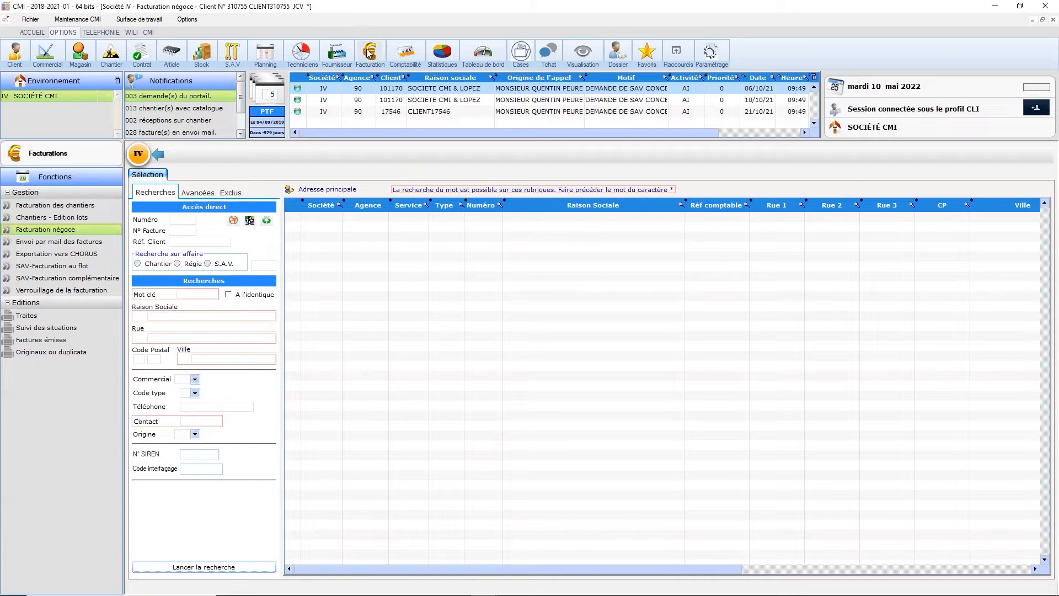
- Open the customer payment entry in accounting and list the client's documents for collection
{"action": "left_click", "coordinate": [406, 58]}
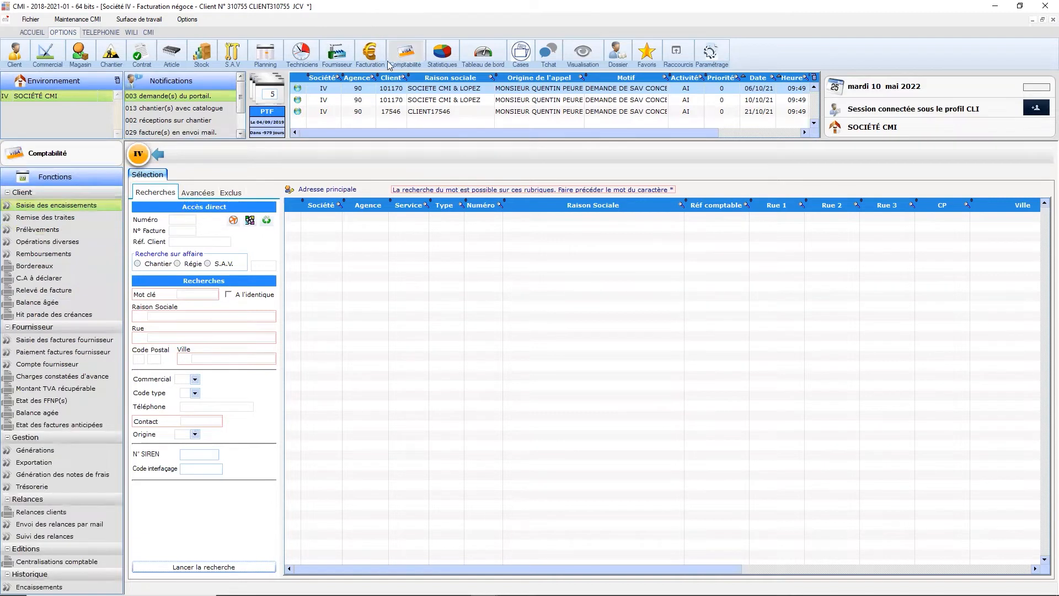
{"action": "left_click", "coordinate": [74, 204]}
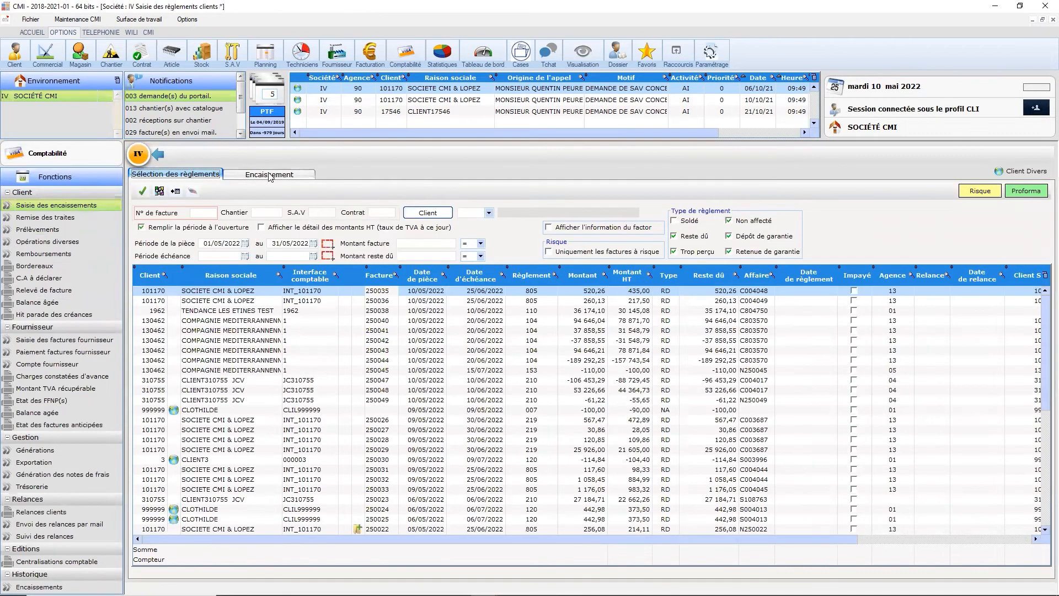
{"action": "left_click", "coordinate": [273, 176]}
{"action": "left_click", "coordinate": [274, 211]}
{"action": "type", "text": "3107"}
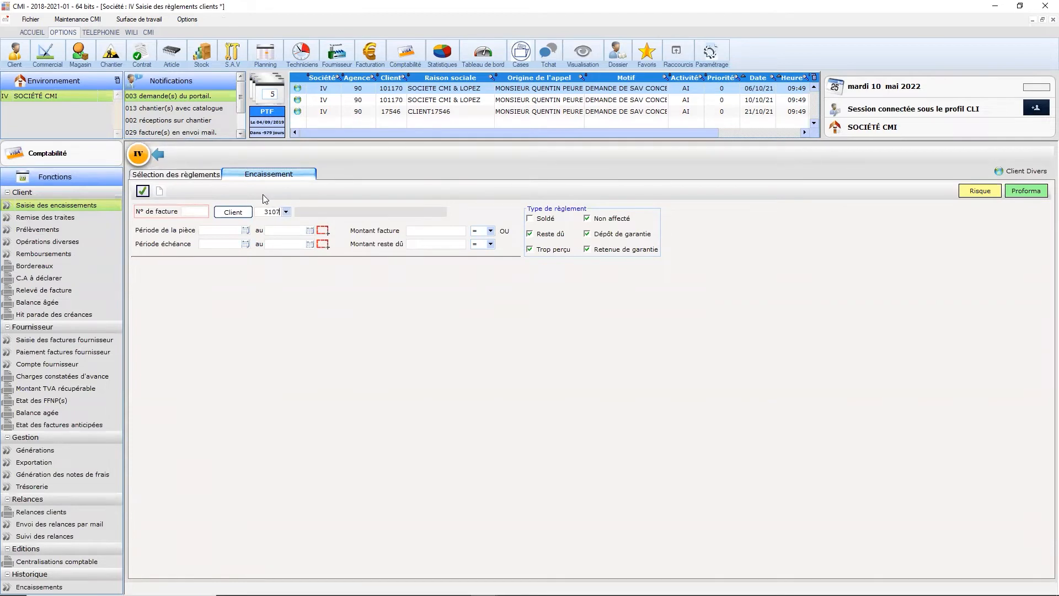
{"action": "type", "text": "55"}
{"action": "key", "text": "Tab"}
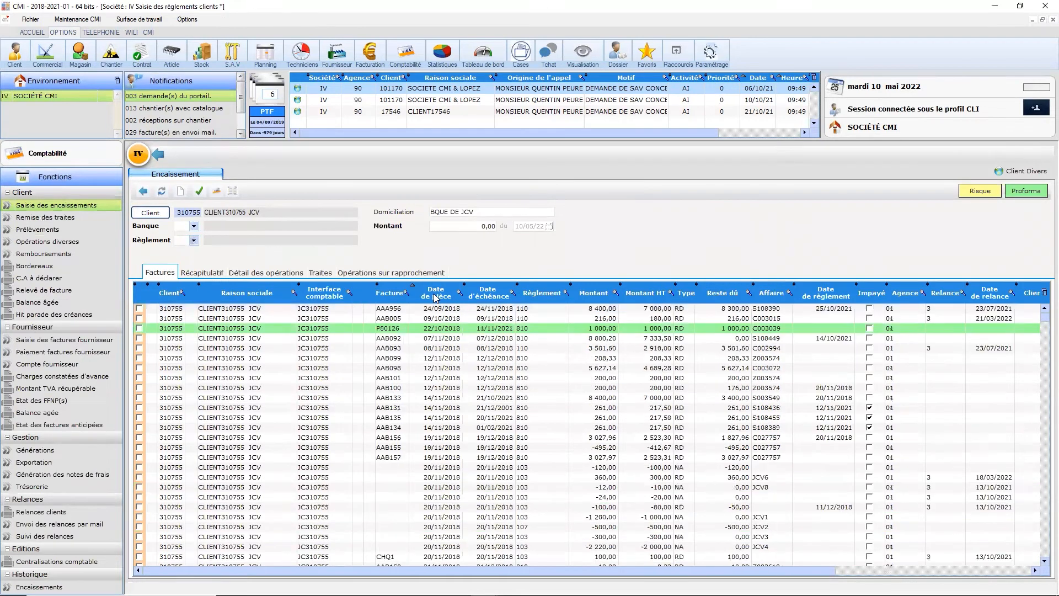
- Sort the client's documents with the newest first and select the -61,22 trade credit note for reconciliation
{"action": "left_click", "coordinate": [436, 293]}
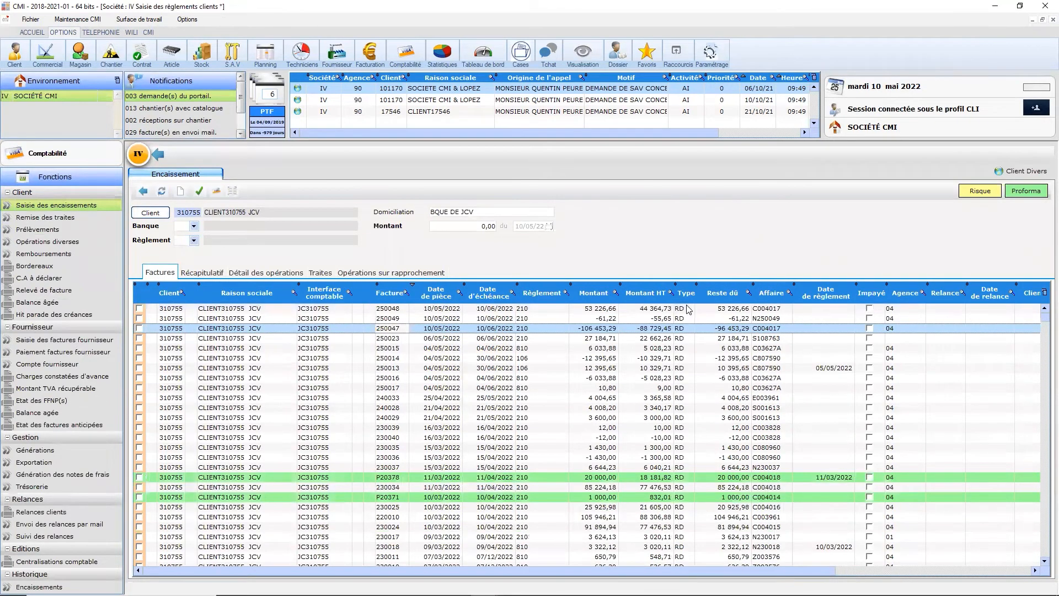
{"action": "left_click", "coordinate": [314, 310]}
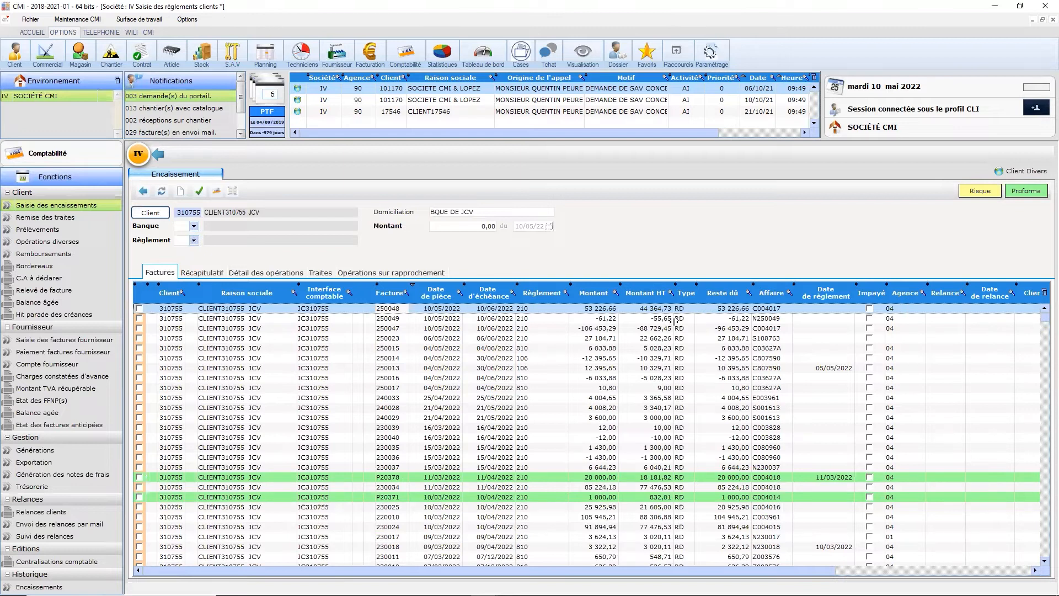
{"action": "left_click", "coordinate": [655, 320]}
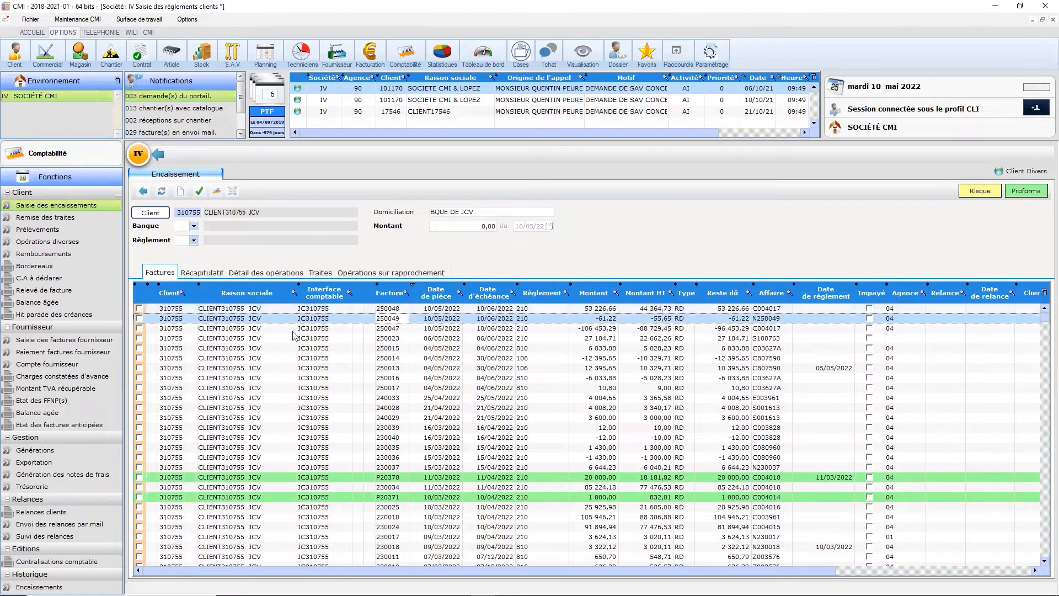
{"action": "right_click", "coordinate": [184, 322]}
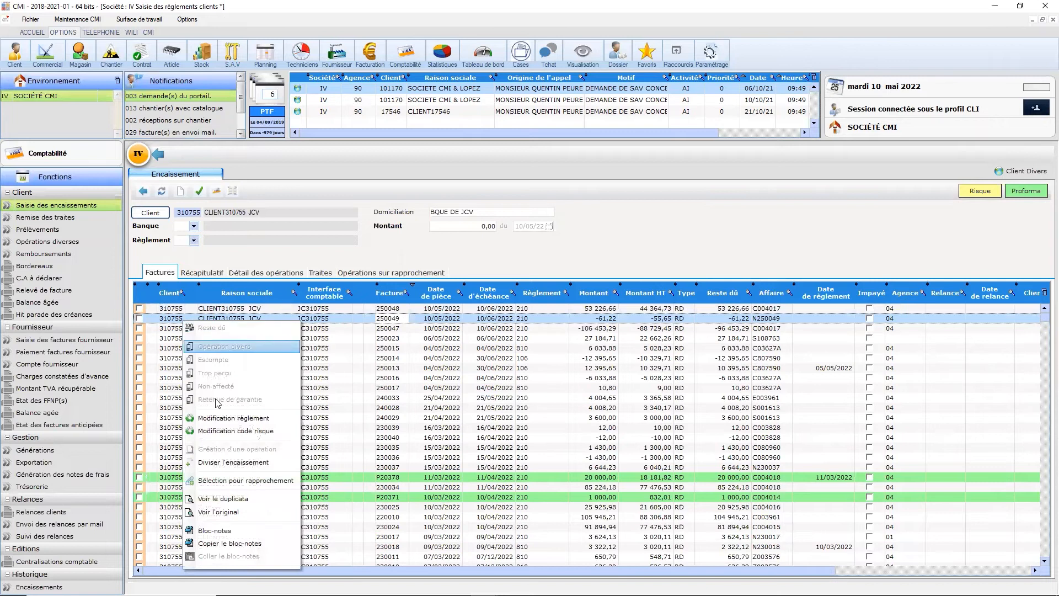
{"action": "left_click", "coordinate": [245, 485]}
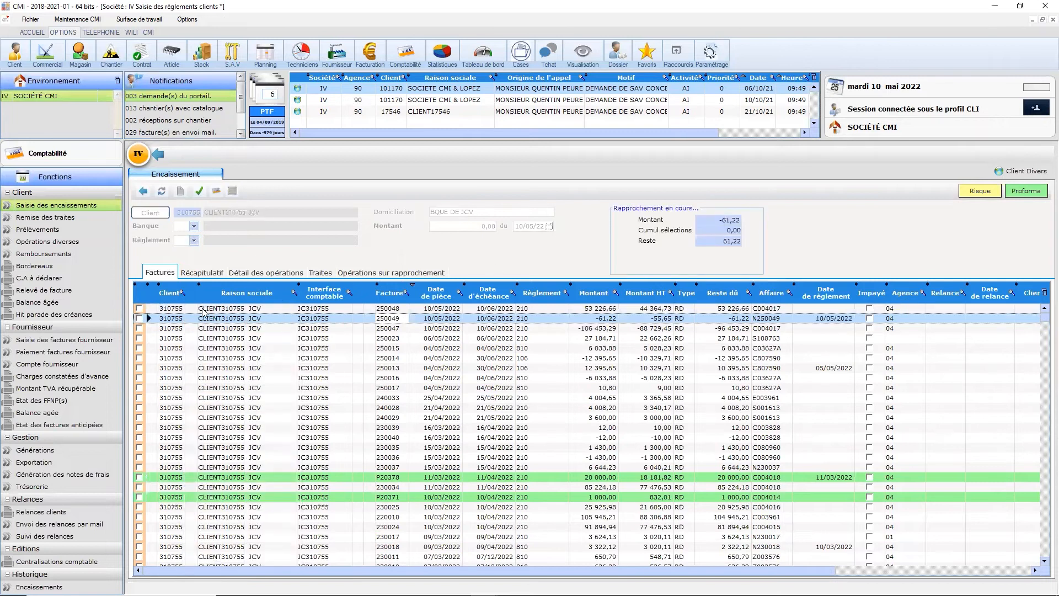
- Select the 53 226,66 progress invoice for reconciliation with the credit note and validate the reconciliation
{"action": "right_click", "coordinate": [188, 316]}
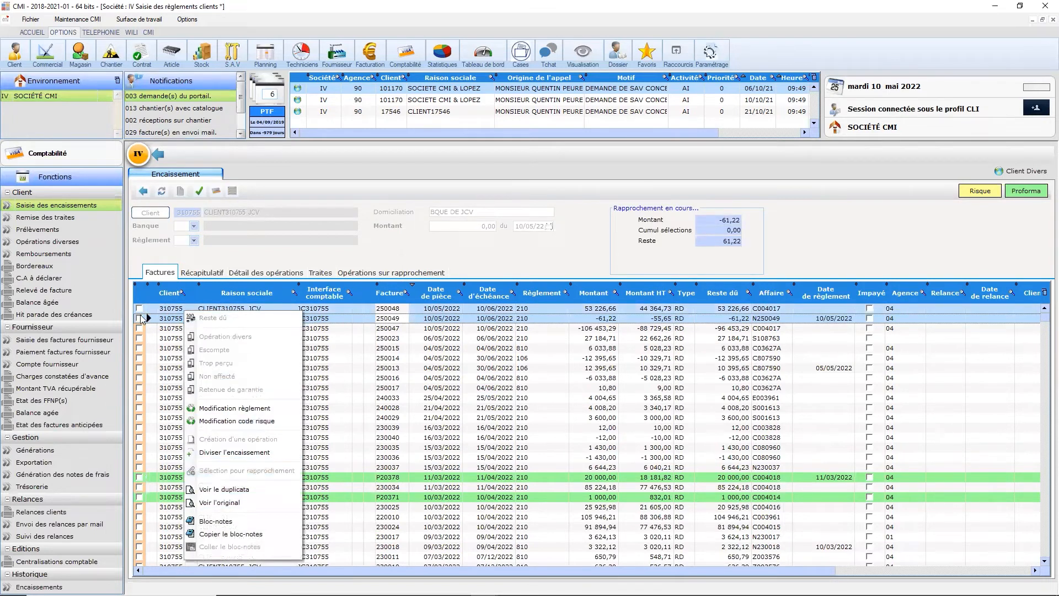
{"action": "left_click", "coordinate": [143, 317]}
{"action": "left_click", "coordinate": [169, 308]}
{"action": "right_click", "coordinate": [169, 311]}
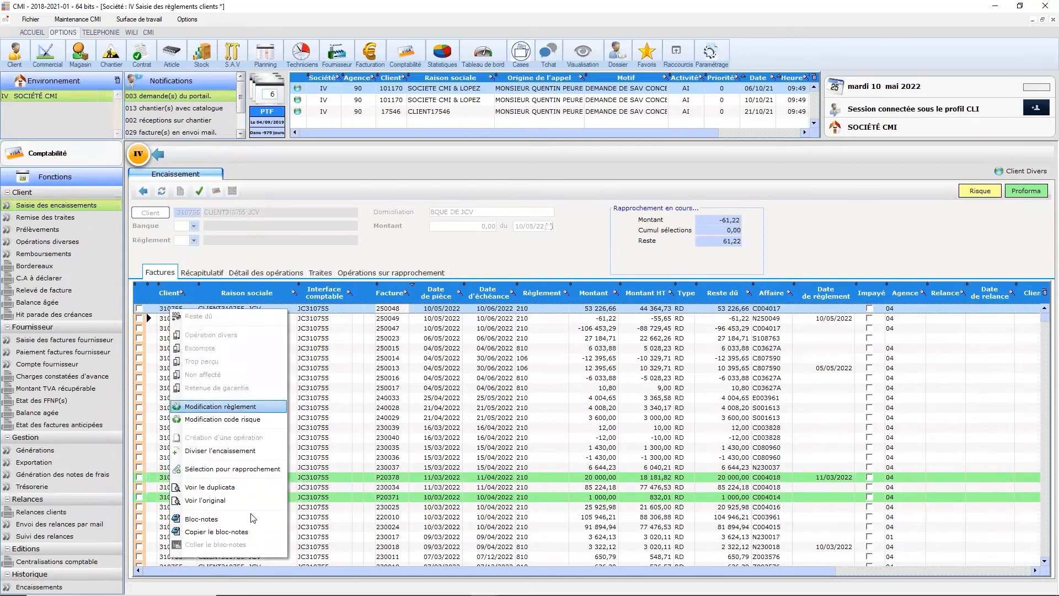
{"action": "left_click", "coordinate": [232, 473]}
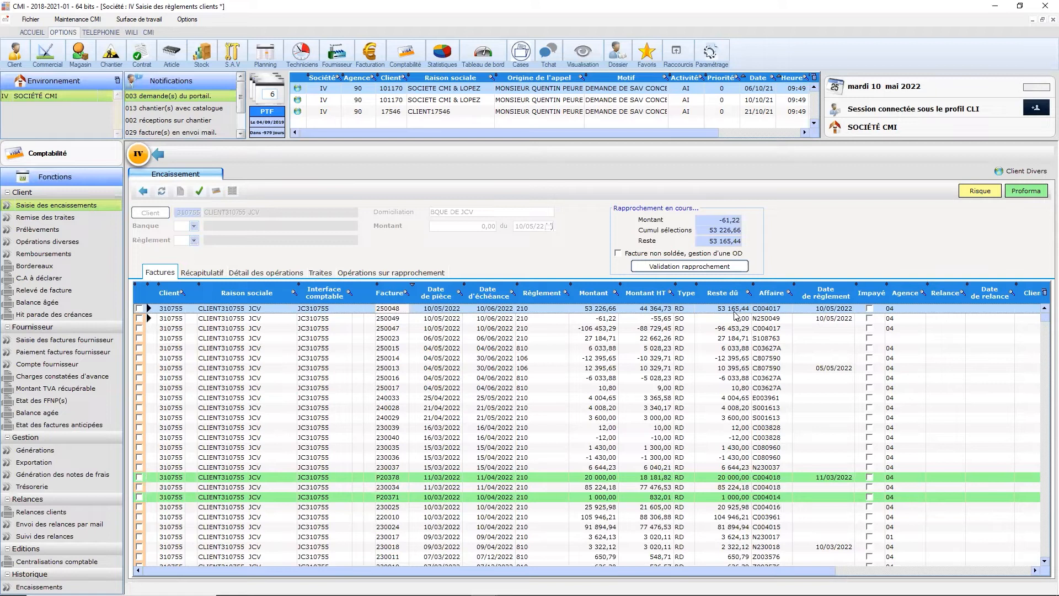
{"action": "left_click", "coordinate": [736, 267]}
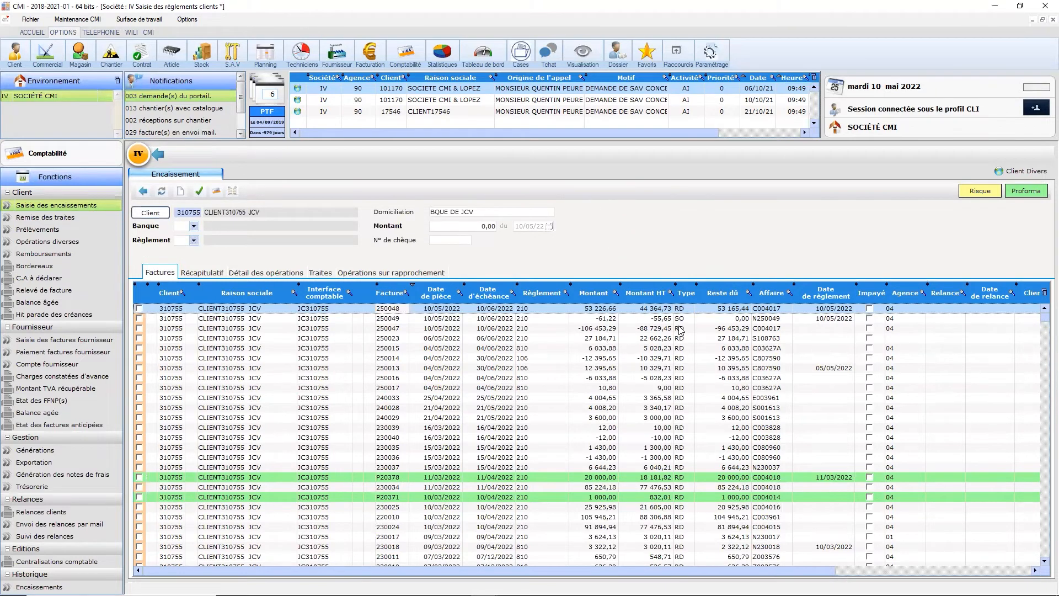
- Check the remaining amounts due on the credit note and the progress invoice, and close the payment entry
{"action": "left_click", "coordinate": [742, 318]}
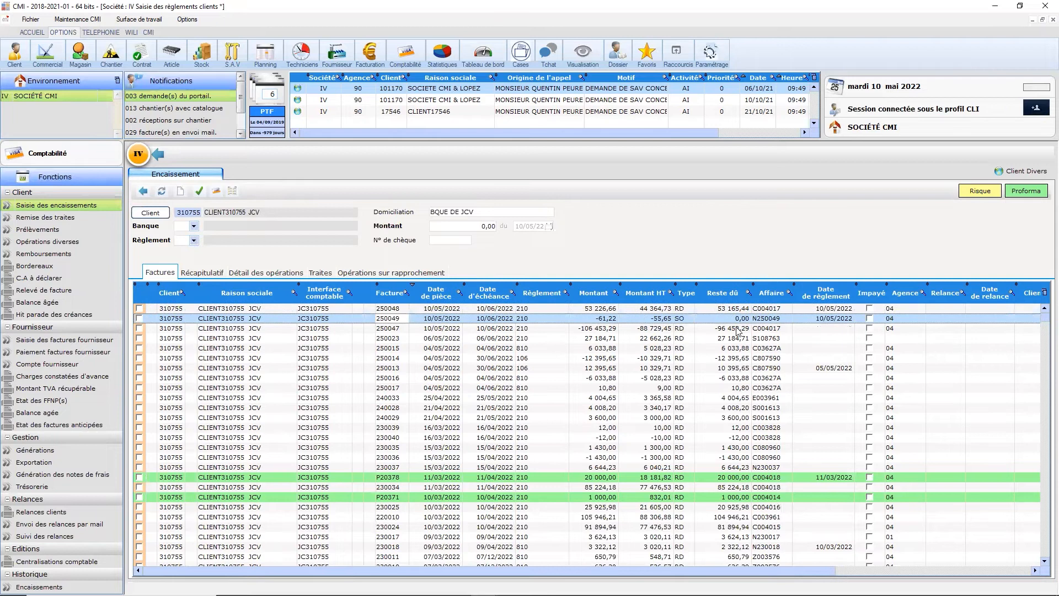
{"action": "left_click", "coordinate": [713, 310]}
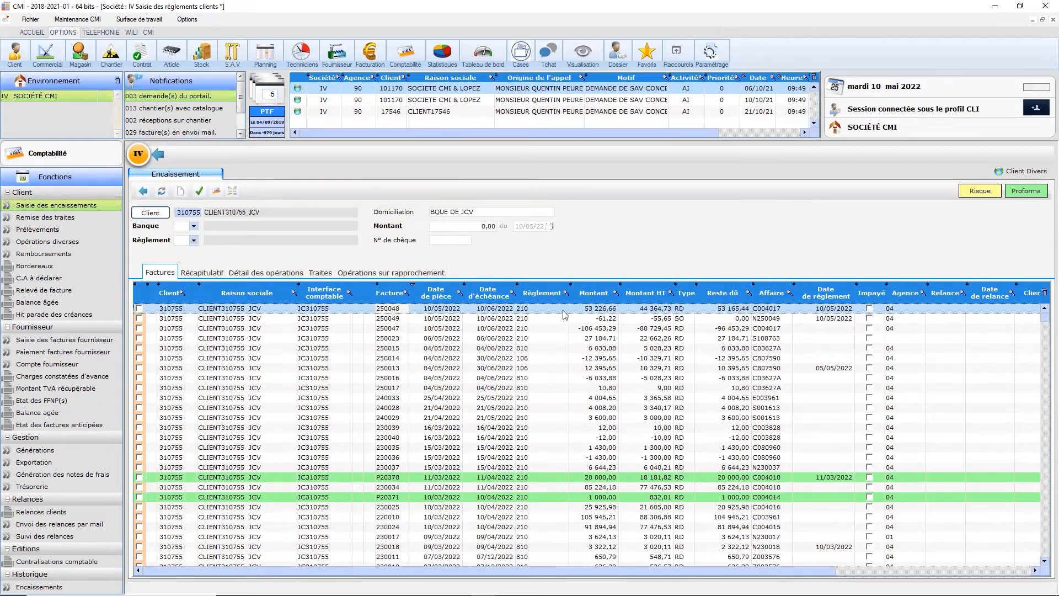
{"action": "left_click", "coordinate": [144, 191]}
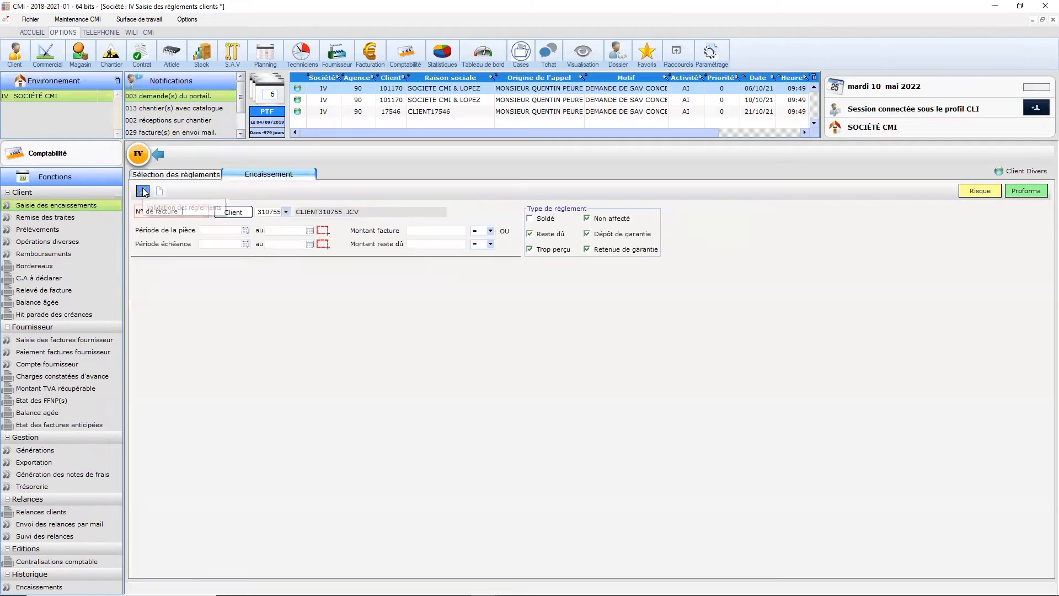
{"action": "left_click", "coordinate": [155, 157]}
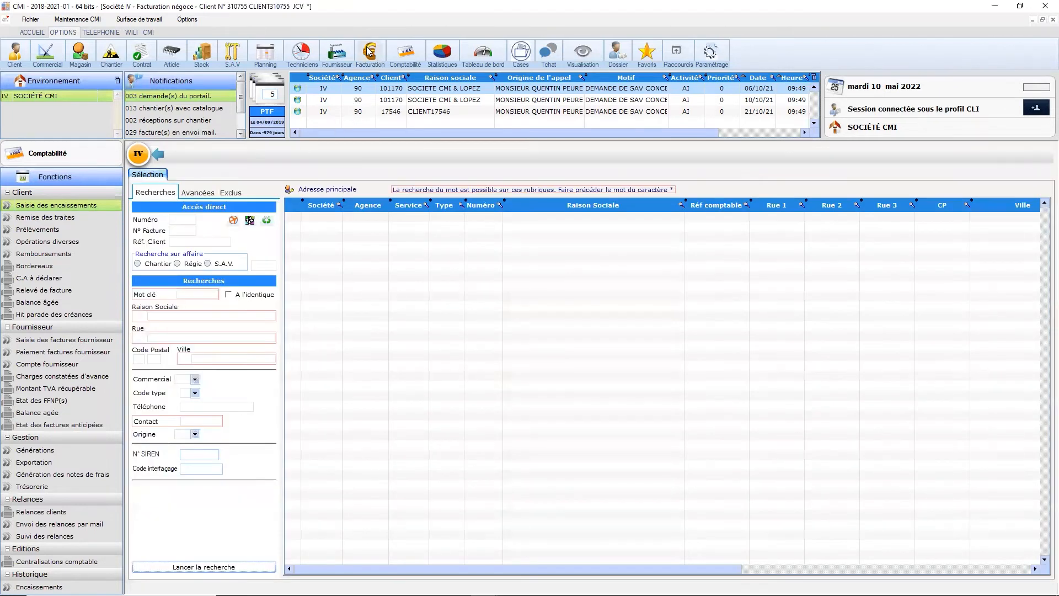
- Return to the open billing window of the construction site and show its invoice summary
{"action": "left_click", "coordinate": [369, 51]}
{"action": "left_click", "coordinate": [52, 207]}
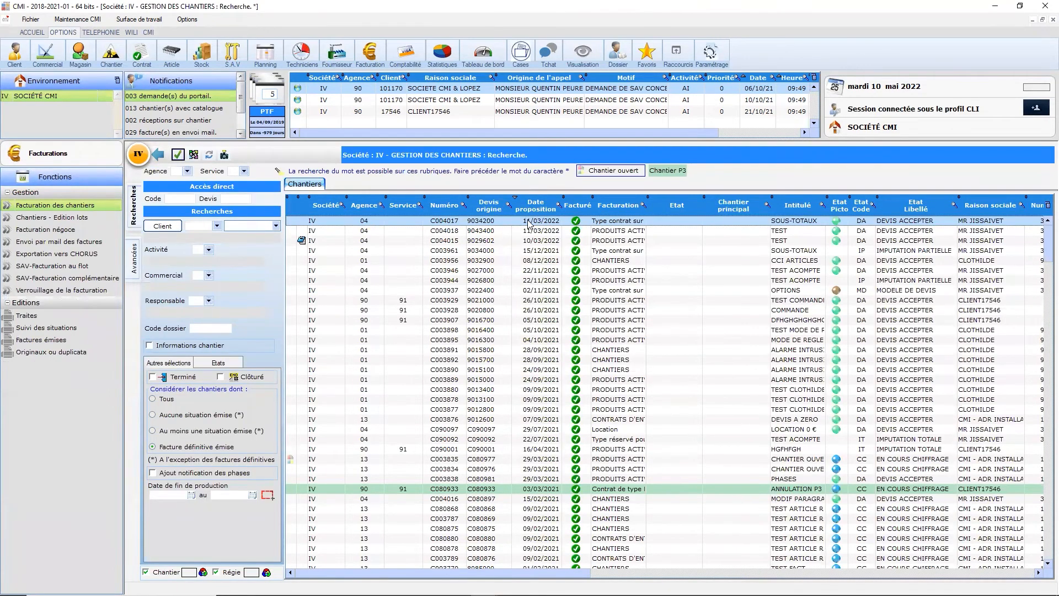
{"action": "left_click", "coordinate": [37, 20]}
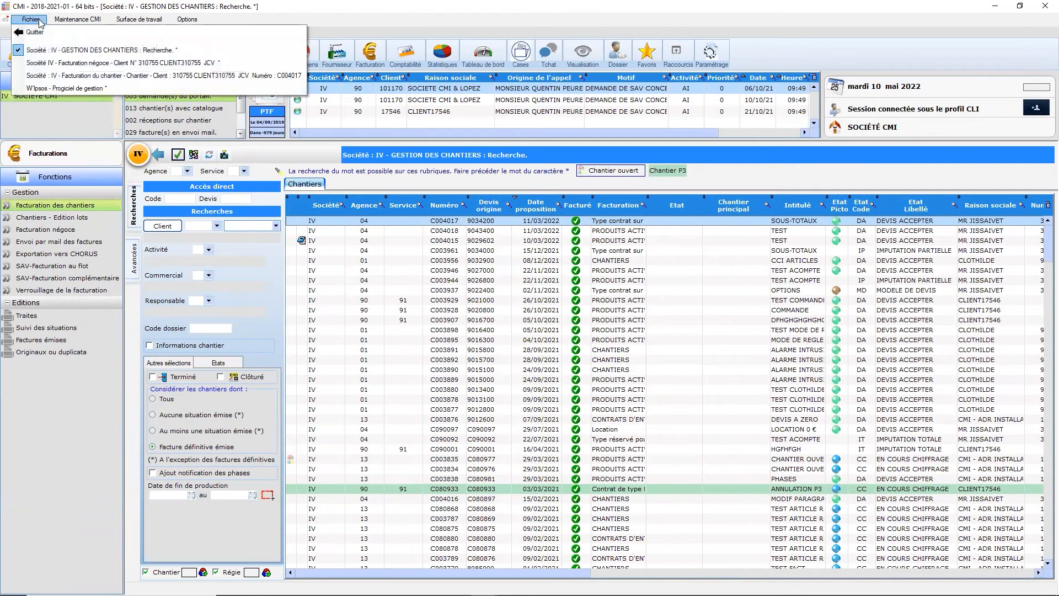
{"action": "left_click", "coordinate": [106, 74]}
{"action": "left_click", "coordinate": [146, 437]}
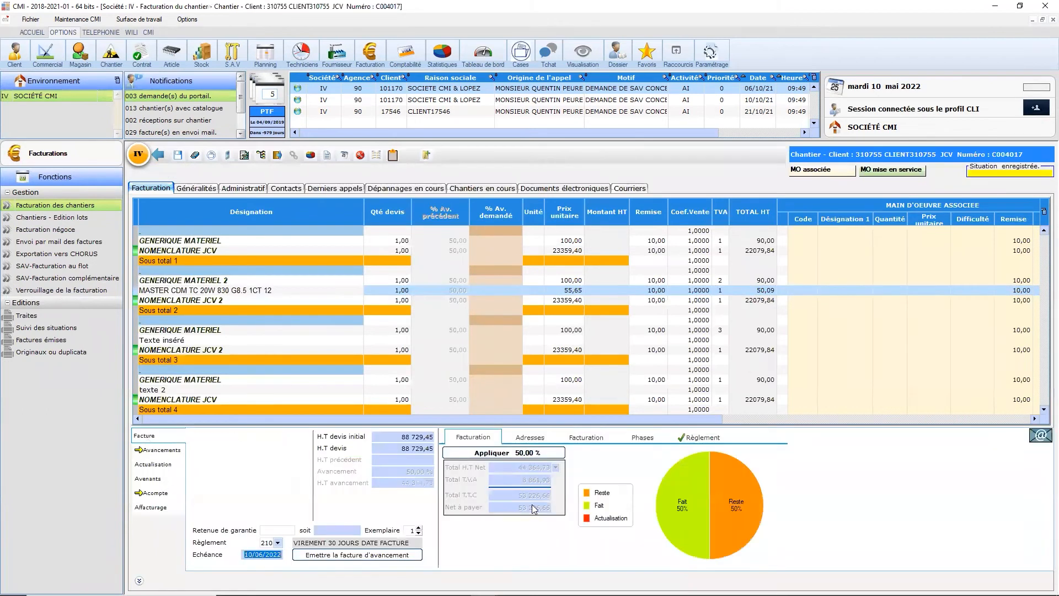
- Apply a 70 % progress rate to the whole construction site
{"action": "left_click", "coordinate": [522, 453]}
{"action": "left_click_drag", "start_coordinate": [524, 453], "coordinate": [532, 452]}
{"action": "key", "text": "Return"}
{"action": "left_click", "coordinate": [381, 555]}
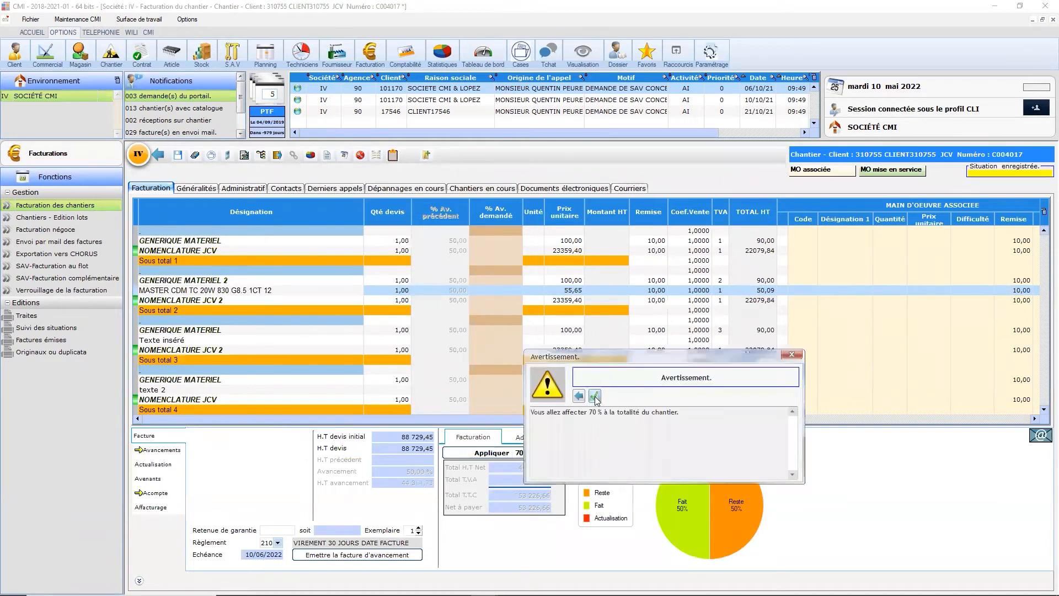
{"action": "left_click", "coordinate": [595, 396]}
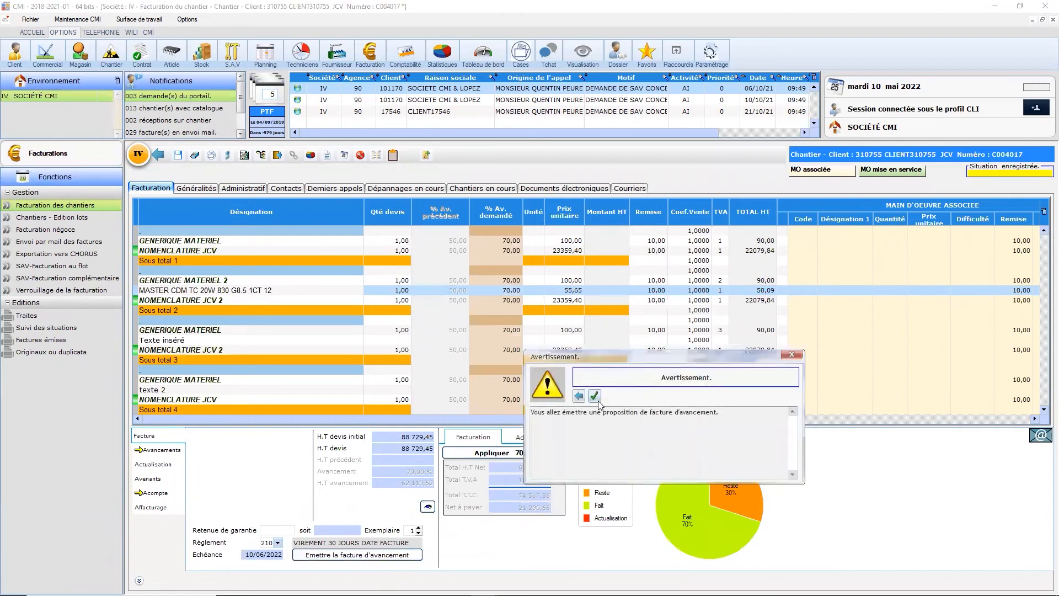
- Issue the 70 % progress invoice proposal with billing date 10/05/2022 and accept it in the list of progress billings
{"action": "left_click", "coordinate": [595, 396]}
{"action": "left_click", "coordinate": [592, 321]}
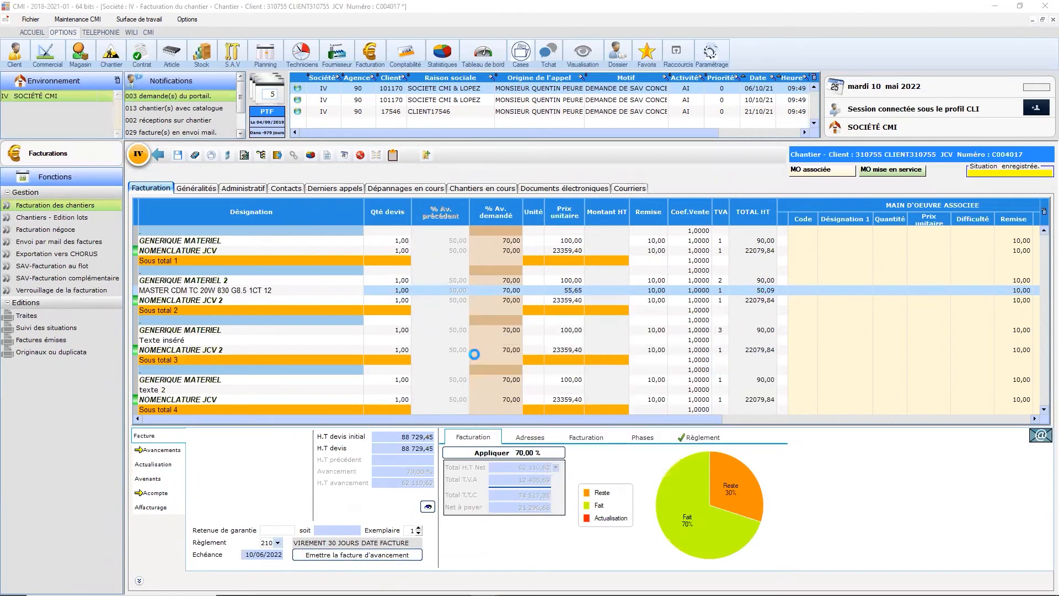
{"action": "left_click", "coordinate": [161, 450]}
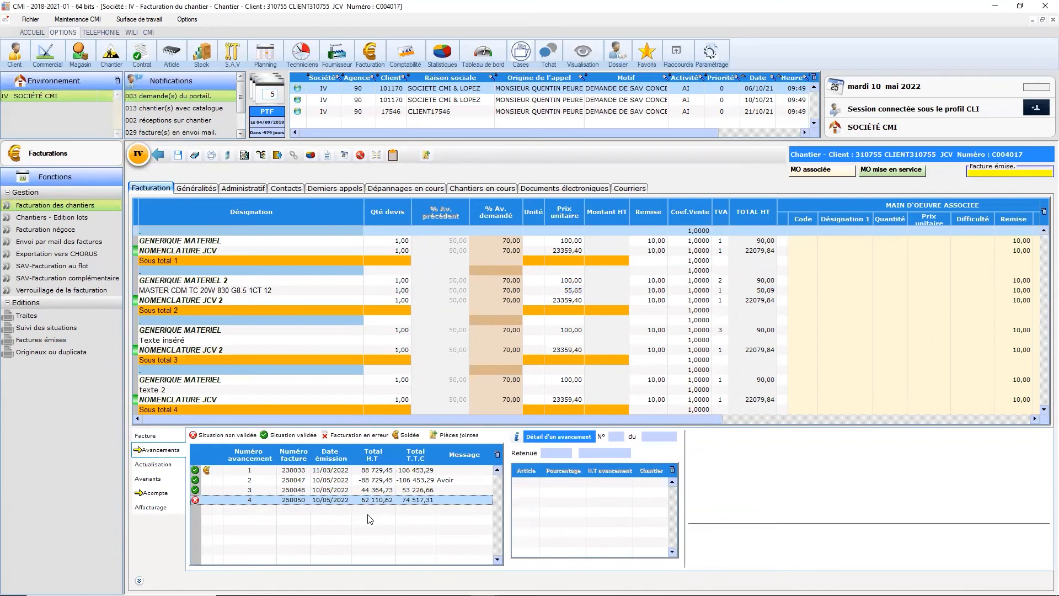
{"action": "right_click", "coordinate": [389, 501]}
{"action": "left_click", "coordinate": [397, 544]}
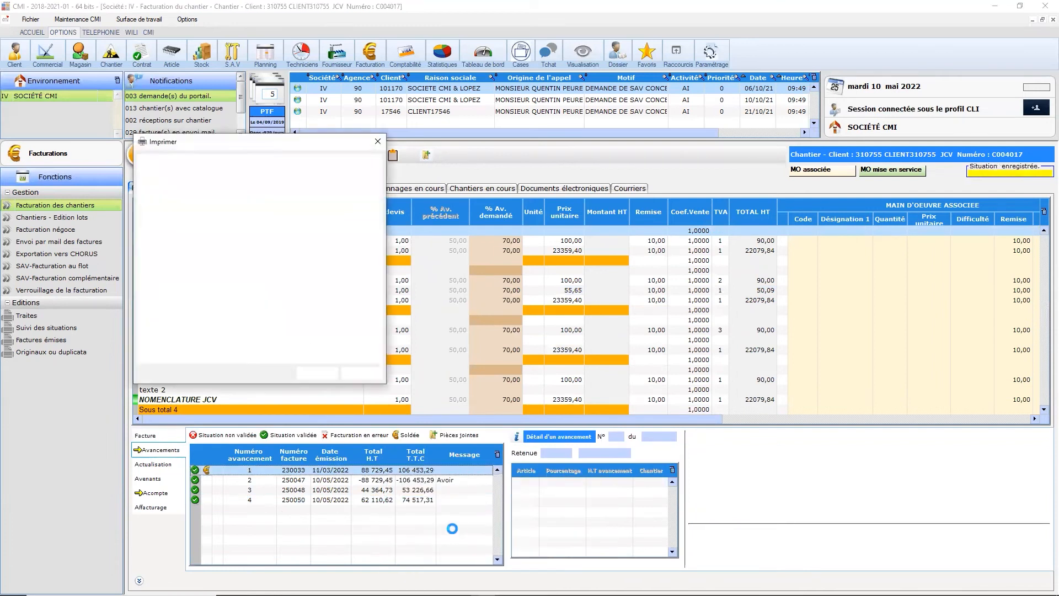
- Confirm the pending print and issue a credit note that returns the construction site to progress billing 3
{"action": "left_click", "coordinate": [317, 374]}
{"action": "left_click", "coordinate": [323, 490]}
{"action": "right_click", "coordinate": [322, 490]}
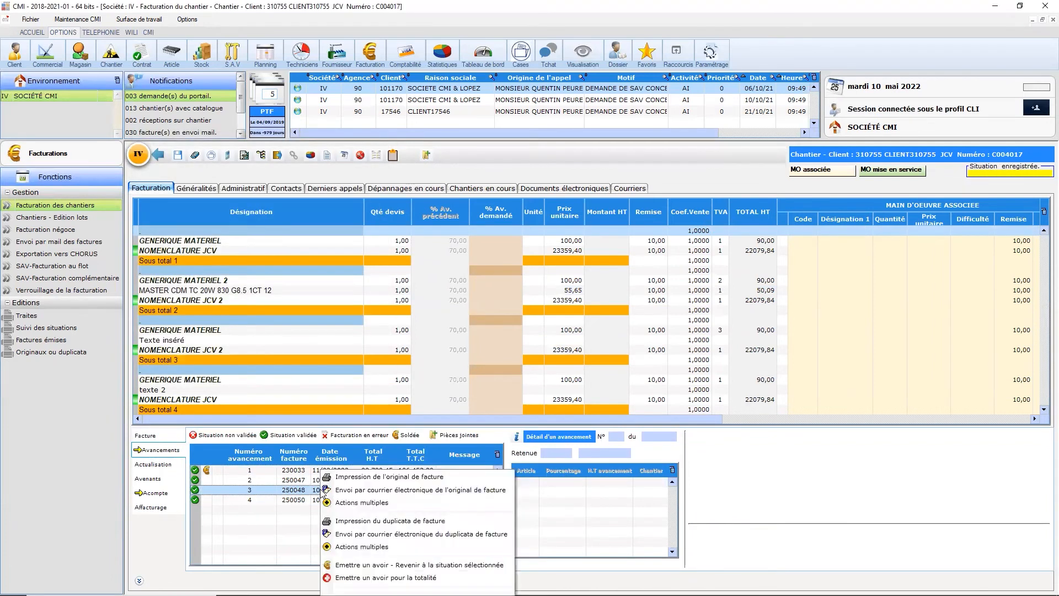
{"action": "left_click", "coordinate": [407, 566]}
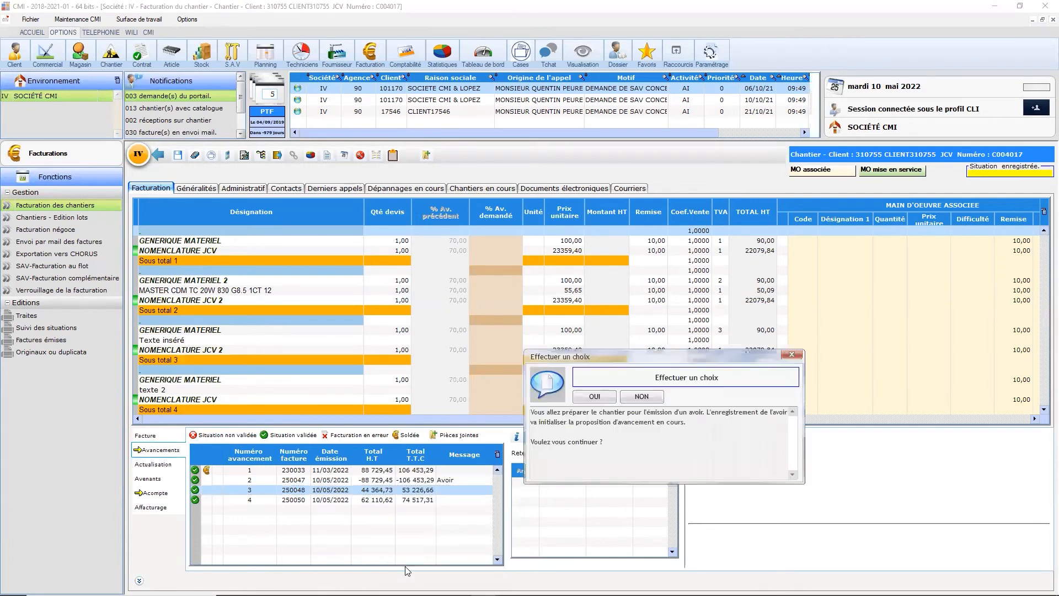
{"action": "left_click", "coordinate": [606, 396]}
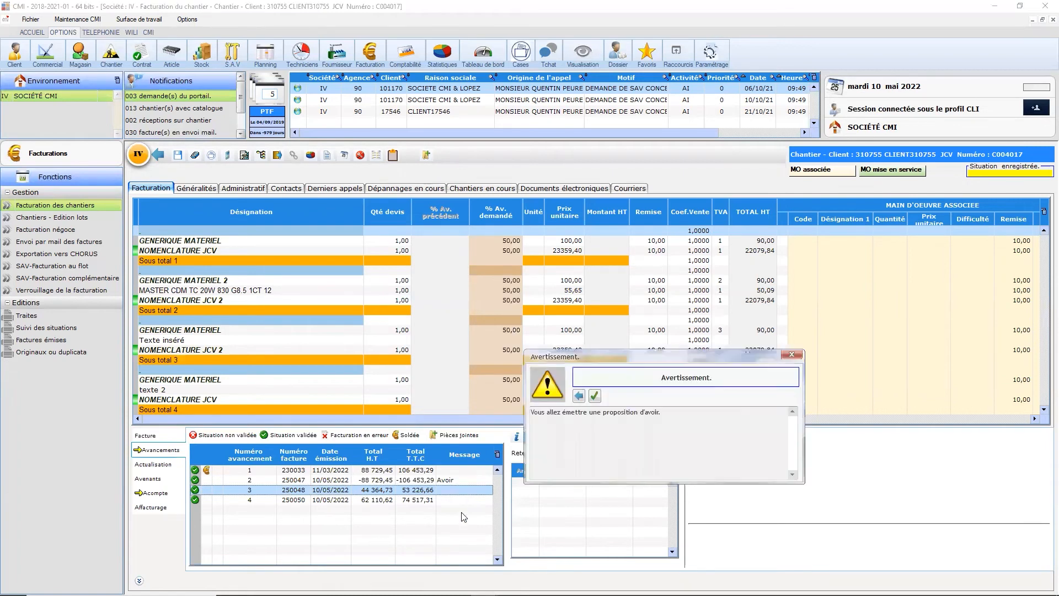
{"action": "left_click", "coordinate": [594, 396]}
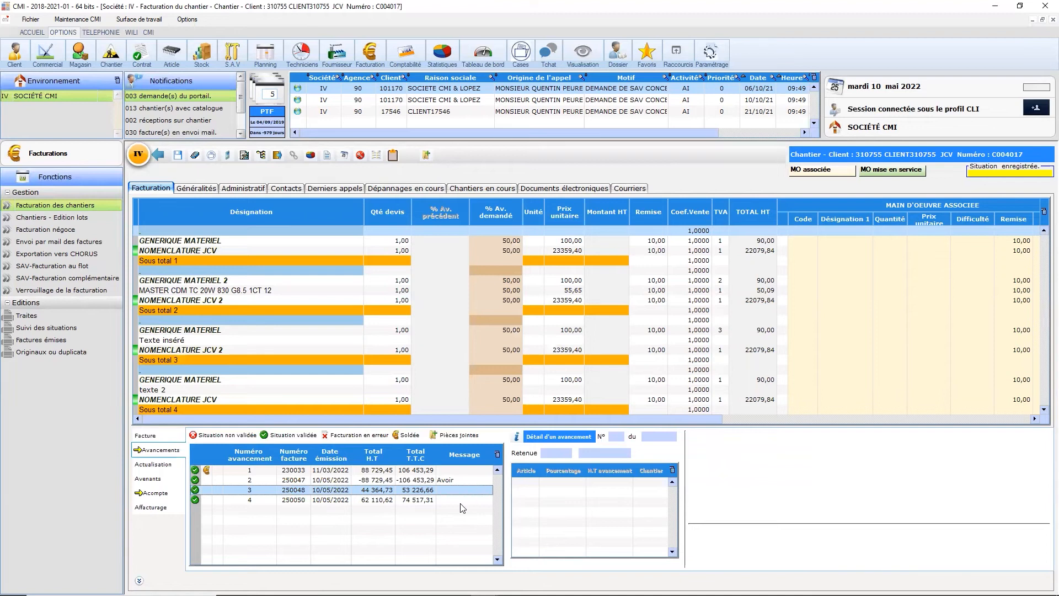
{"action": "left_click", "coordinate": [604, 322]}
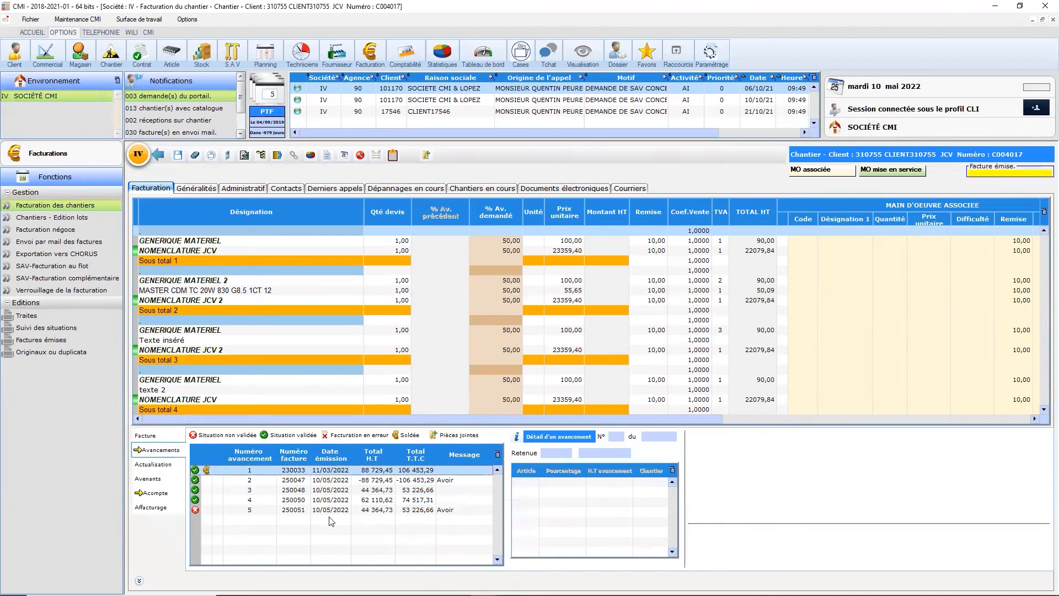
- Open the PDF of the credit note listed as progress billing 5
{"action": "left_click", "coordinate": [389, 491]}
{"action": "right_click", "coordinate": [394, 512]}
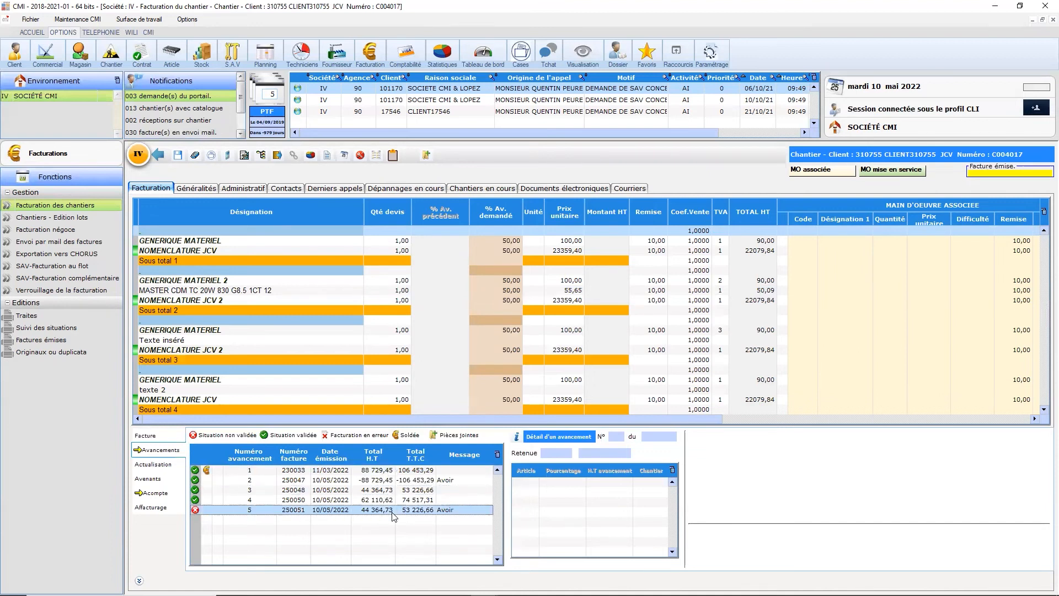
{"action": "left_click", "coordinate": [466, 517]}
{"action": "left_click", "coordinate": [568, 353]}
{"action": "left_click", "coordinate": [622, 352]}
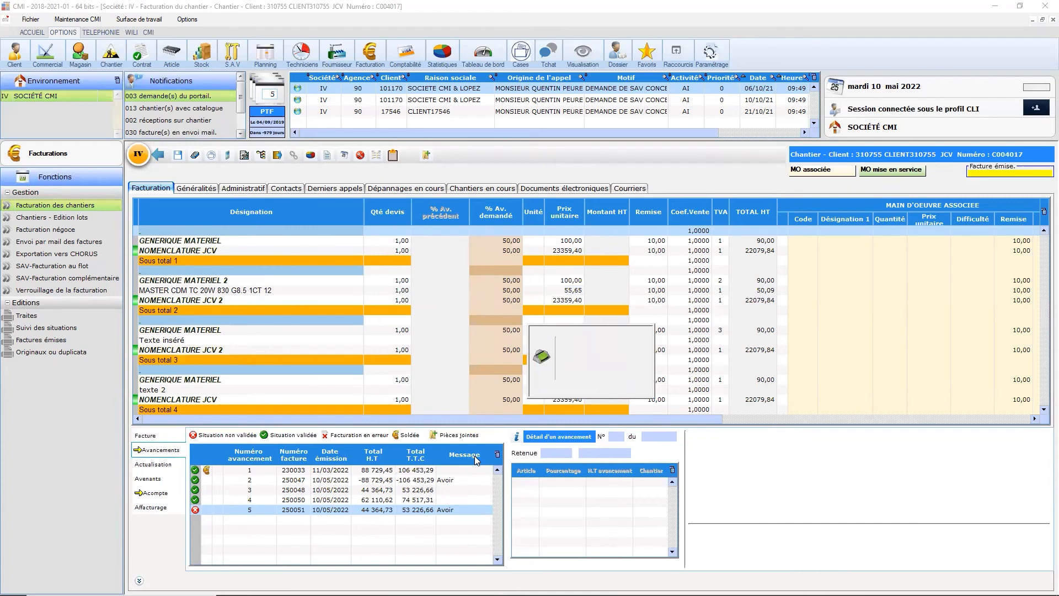
- Examine the credit note's line percentages and net totals through its last page, close it, and show the site's invoice summary
{"action": "left_click", "coordinate": [686, 49]}
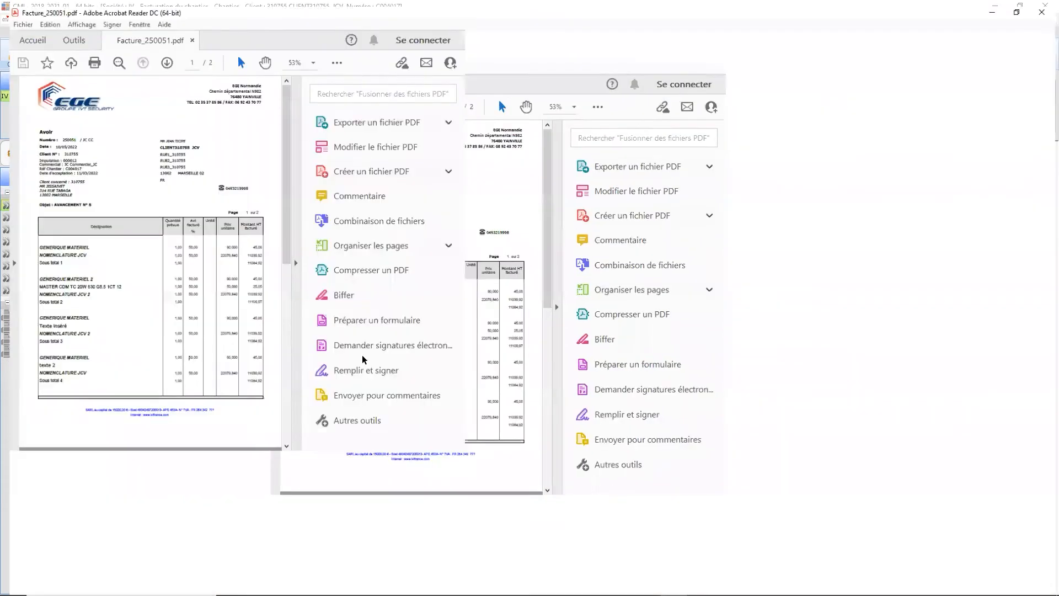
{"action": "scroll", "coordinate": [359, 376], "scroll_direction": "down", "scroll_amount": 5}
{"action": "scroll", "coordinate": [361, 396], "scroll_direction": "down", "scroll_amount": 15}
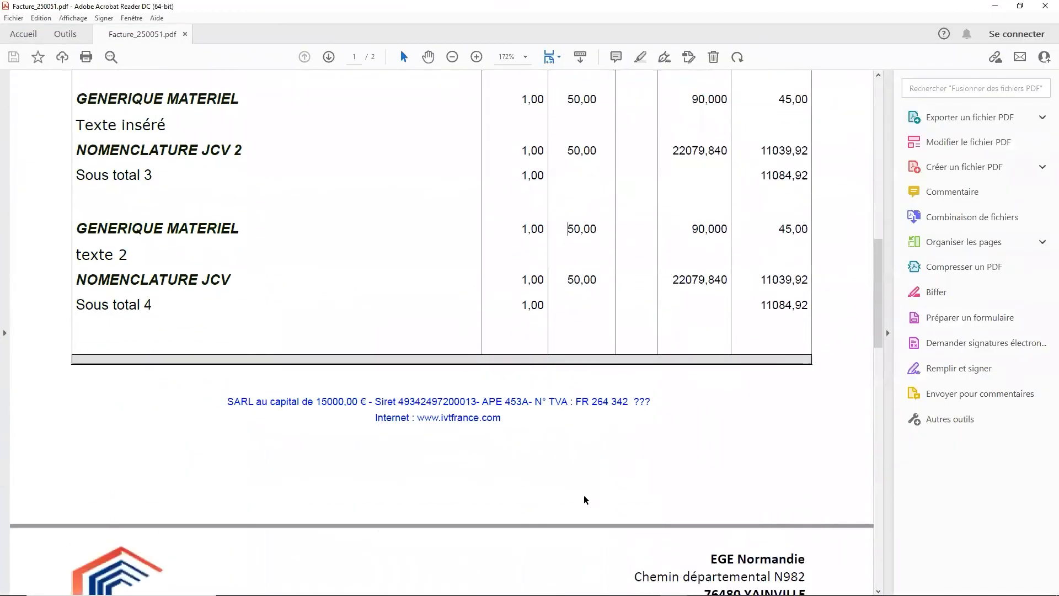
{"action": "scroll", "coordinate": [614, 543], "scroll_direction": "down", "scroll_amount": 5}
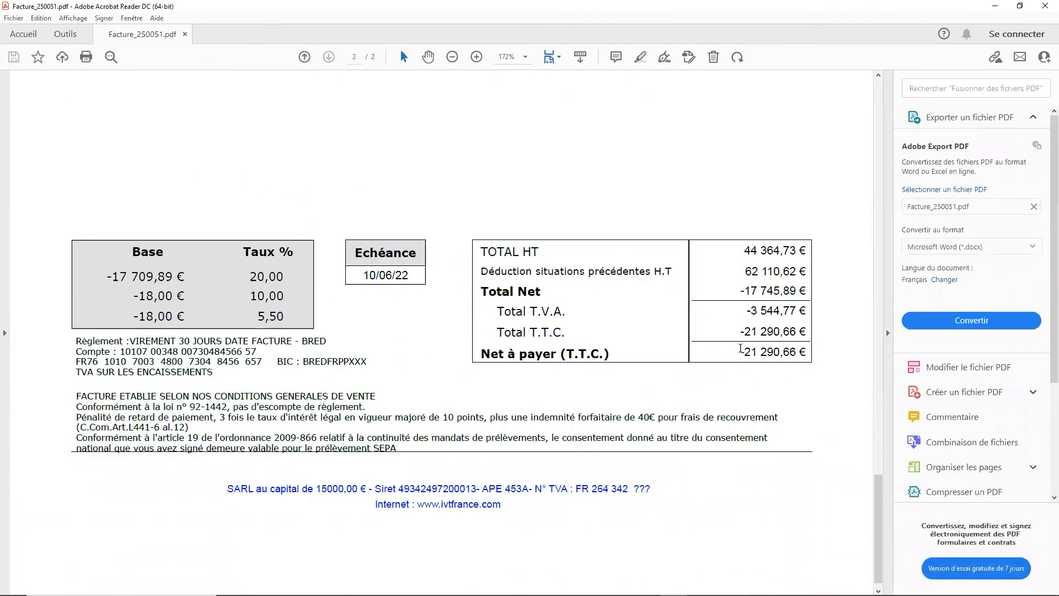
{"action": "left_click", "coordinate": [1046, 6]}
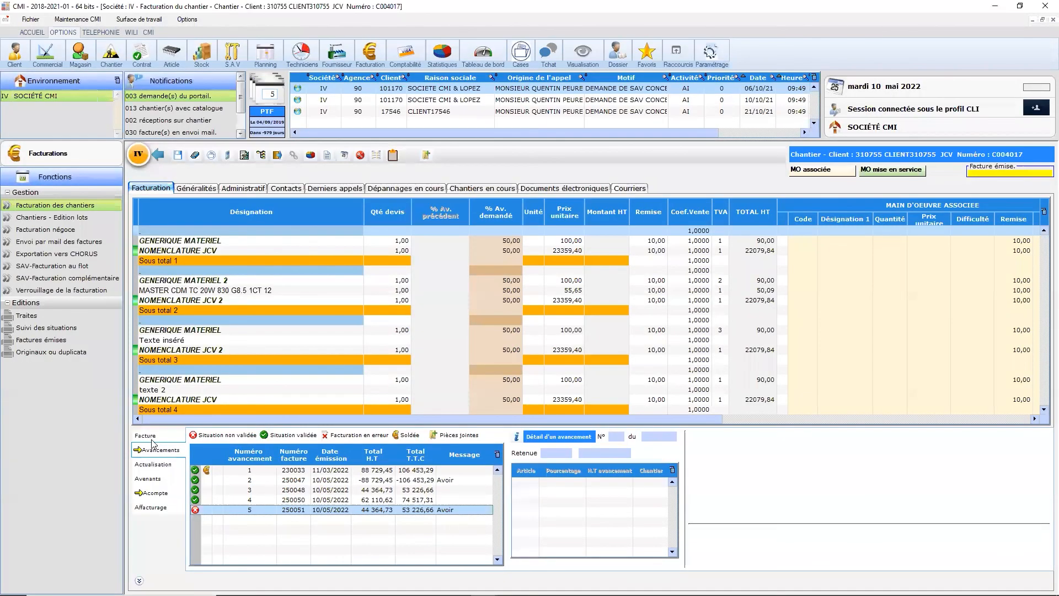
{"action": "left_click", "coordinate": [153, 441]}
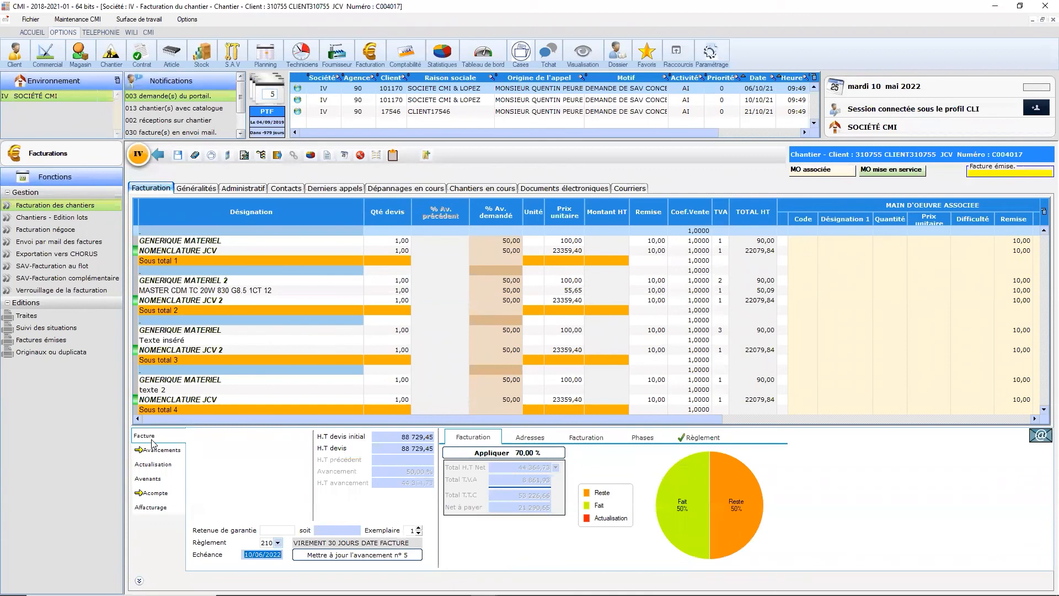